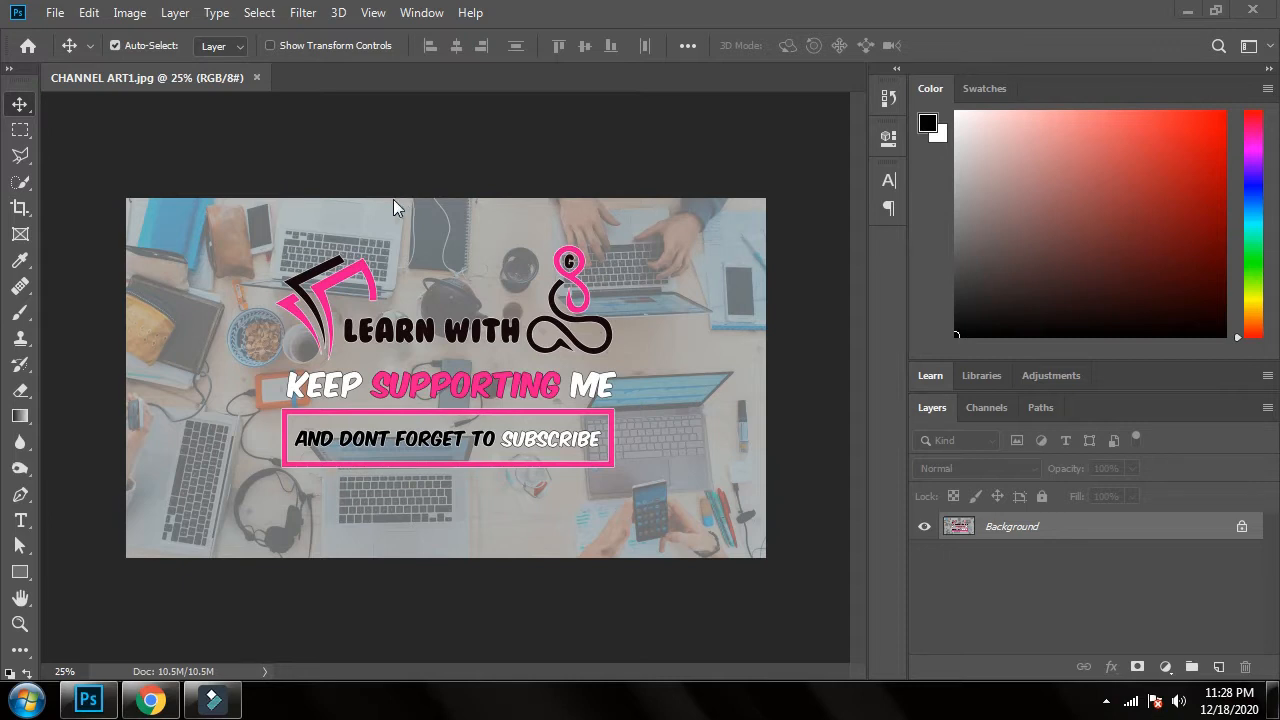
Open the Unsplash JPG portrait of the man in a hat from folder 16 inside YOUTUBE > Photoshop
left_click(52, 14)
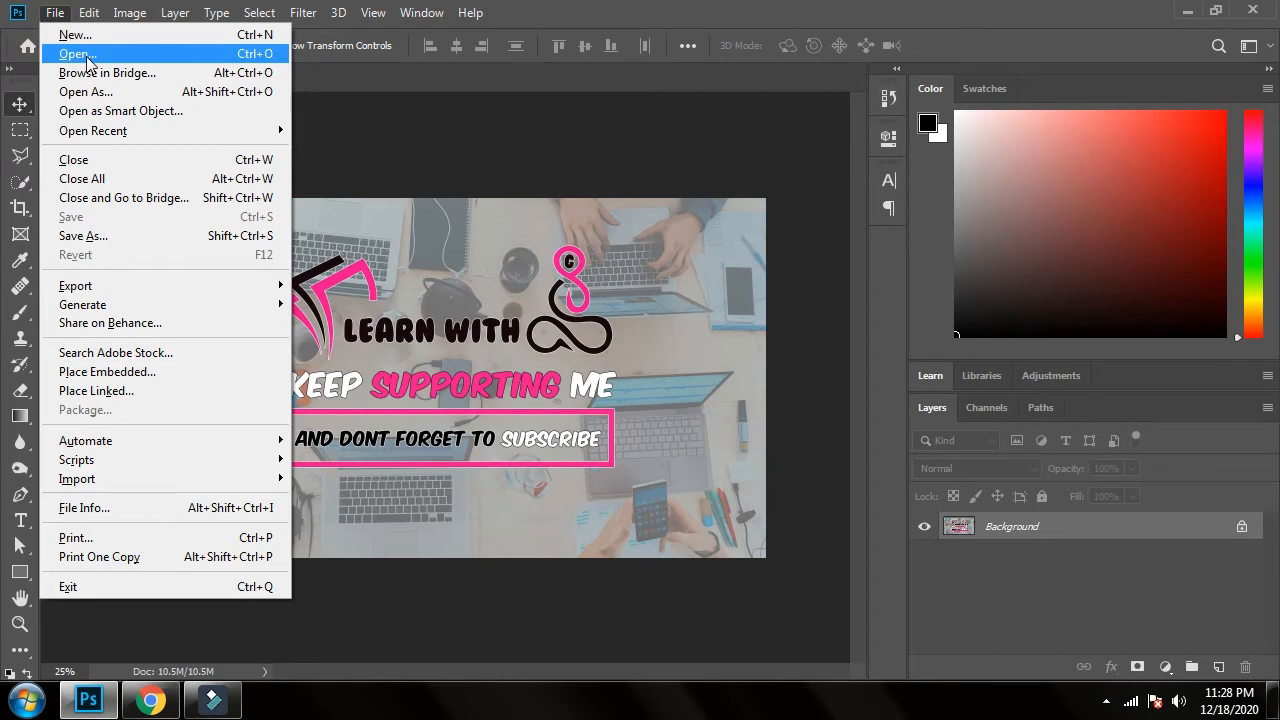
left_click(88, 58)
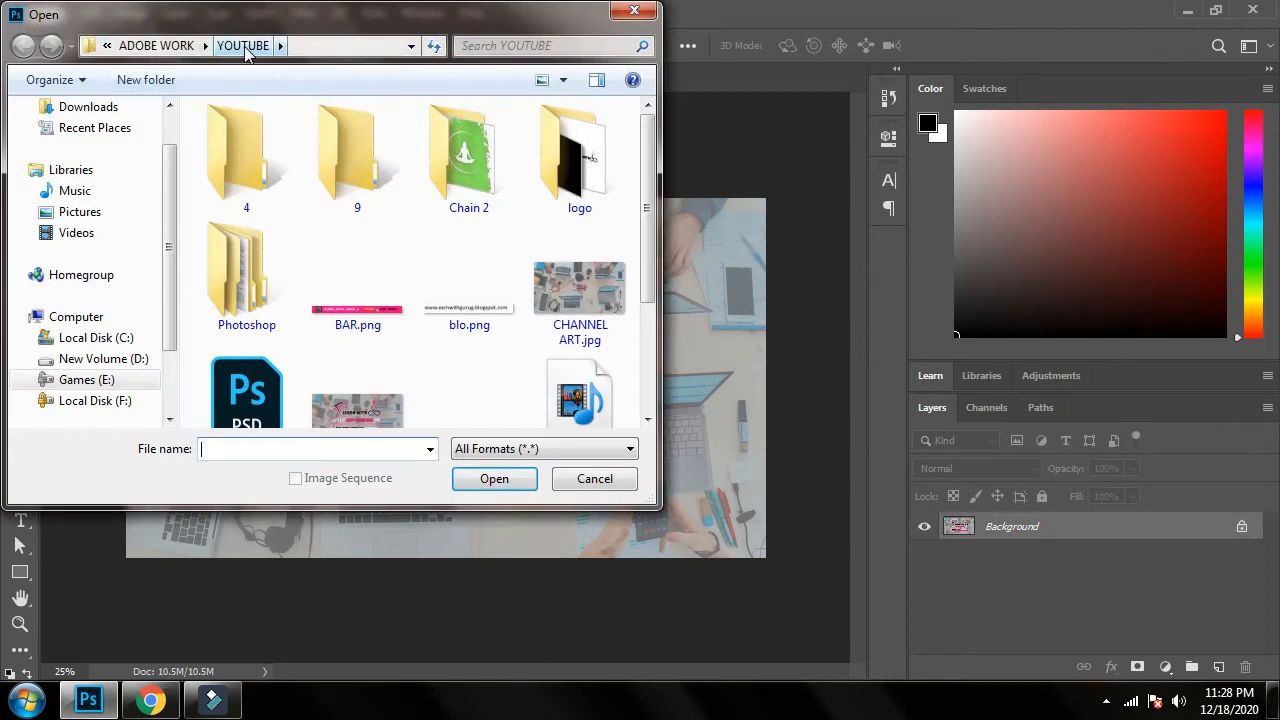
double_click(272, 262)
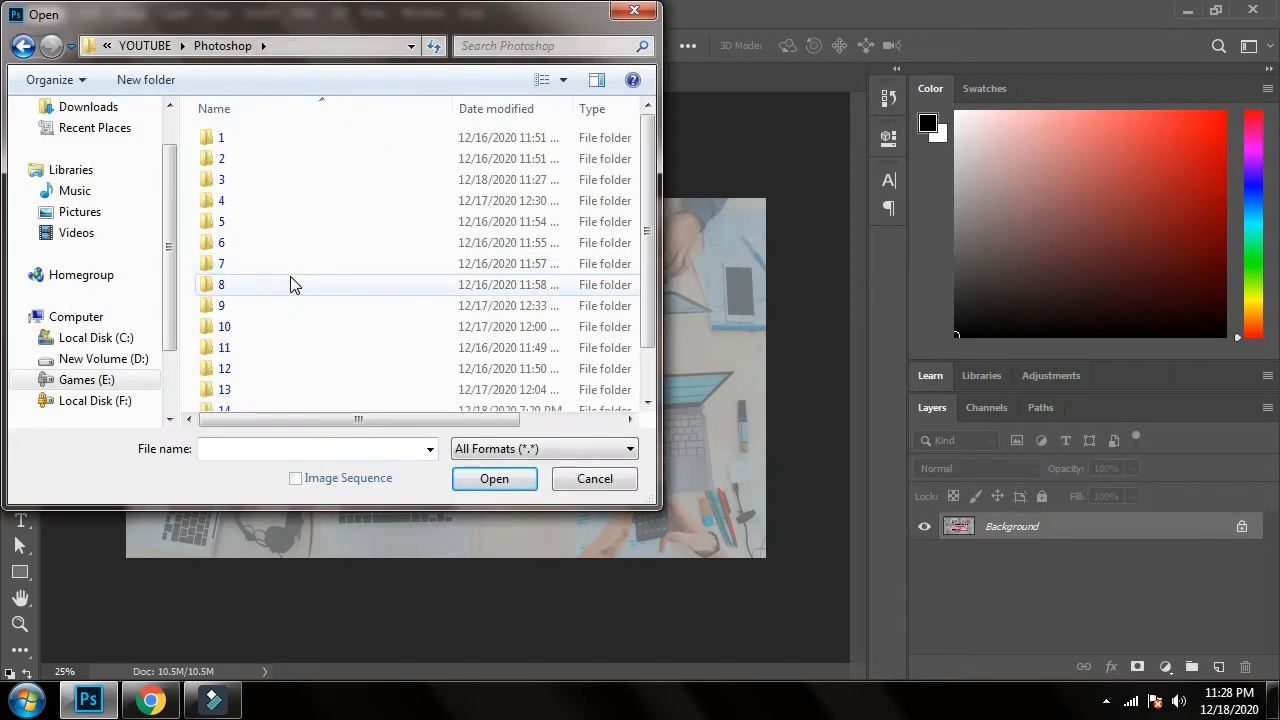
scroll(294, 283, "down", 2)
double_click(294, 397)
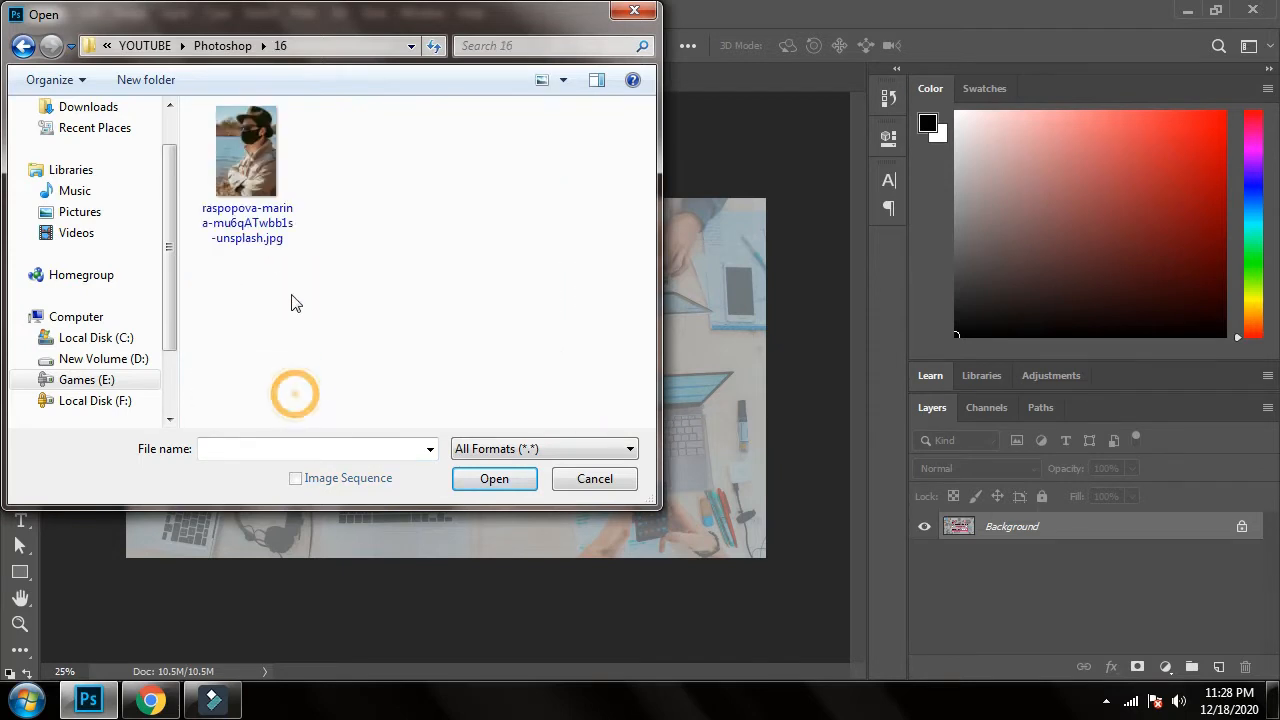
left_click(250, 172)
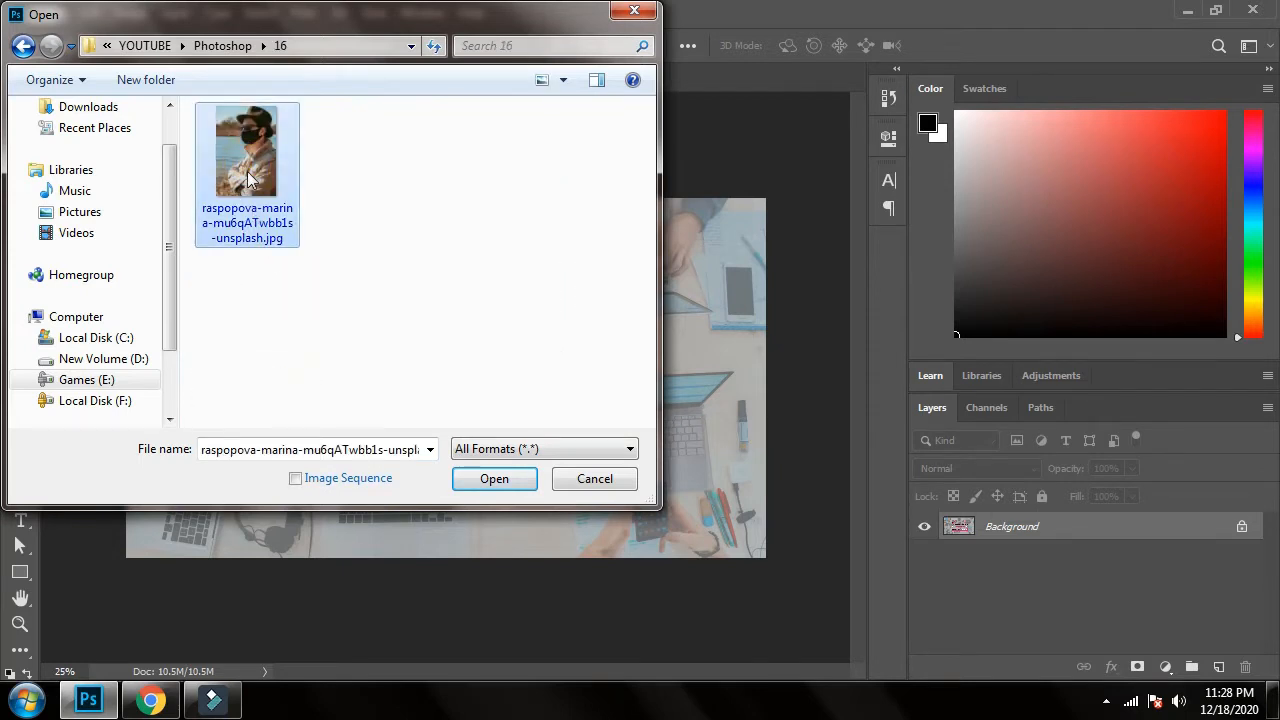
left_click(494, 478)
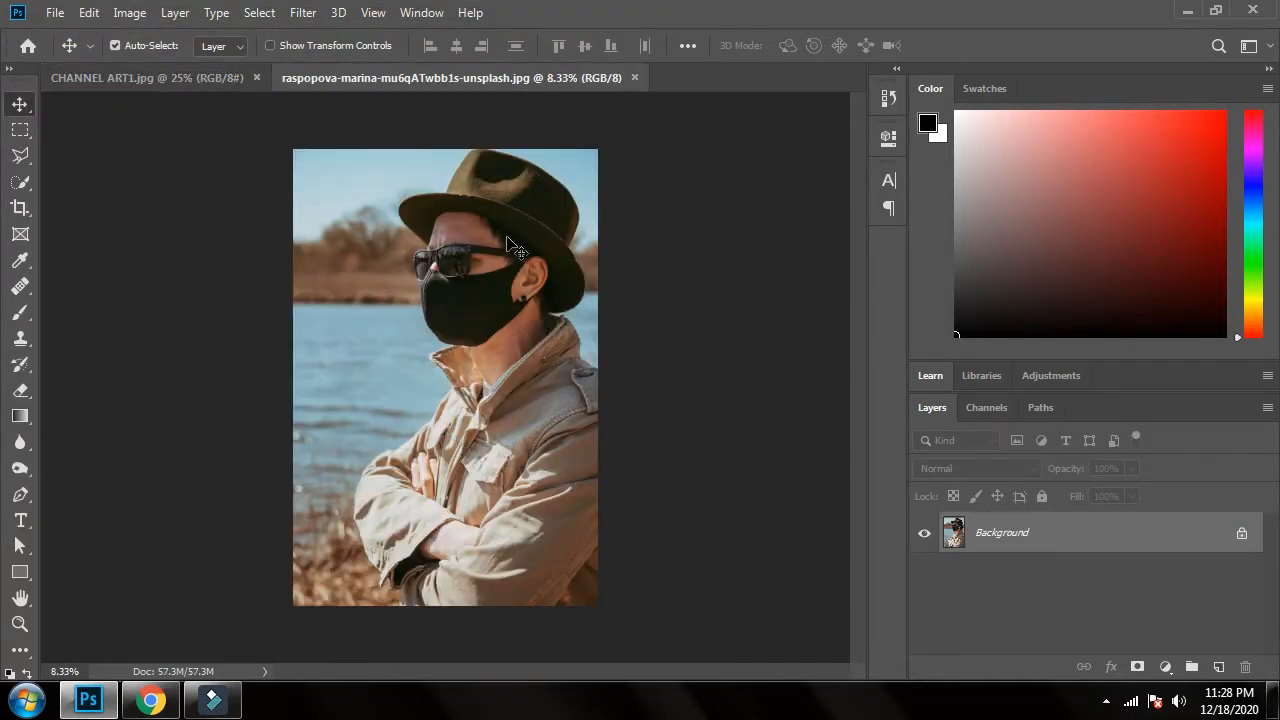
Try selecting the background around the man with the Quick Selection tool, and clear the selection
key("ctrl")
key("ctrl+plus")
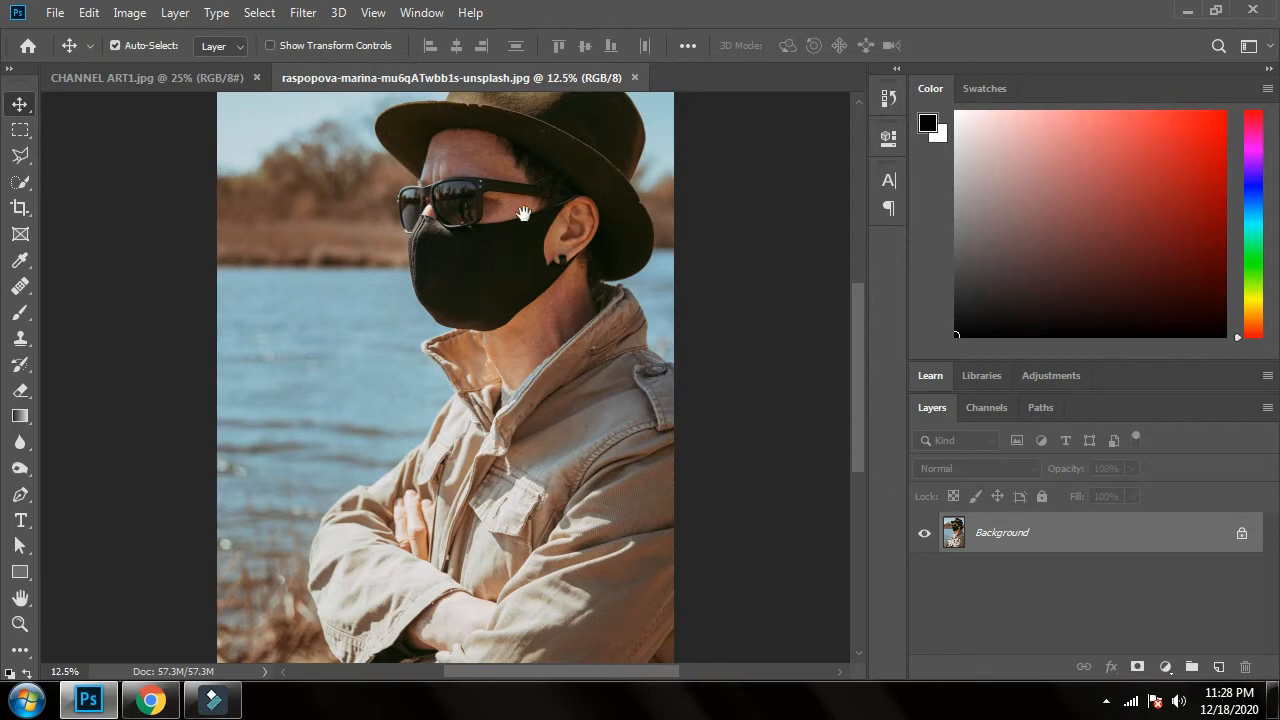
left_click_drag(514, 209, 503, 357)
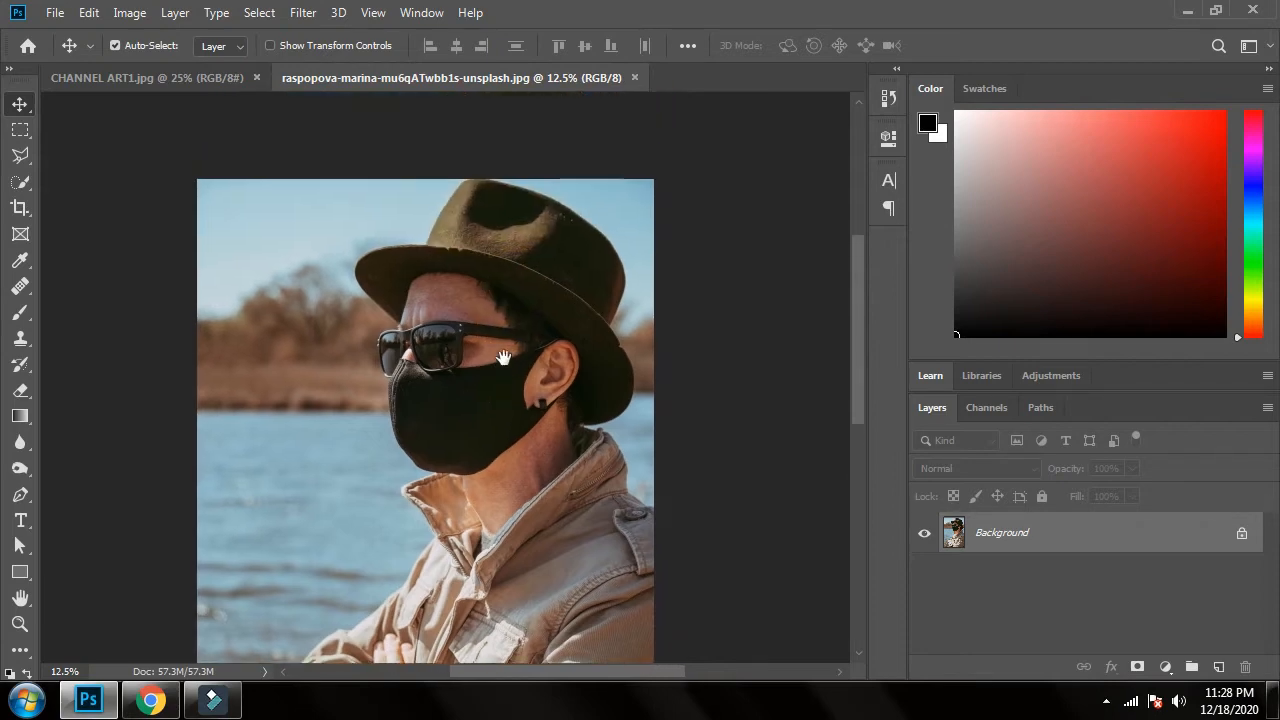
left_click(20, 185)
mouse_move(623, 194)
left_mouse_down()
mouse_move(594, 180)
mouse_move(649, 227)
mouse_move(638, 460)
left_mouse_up()
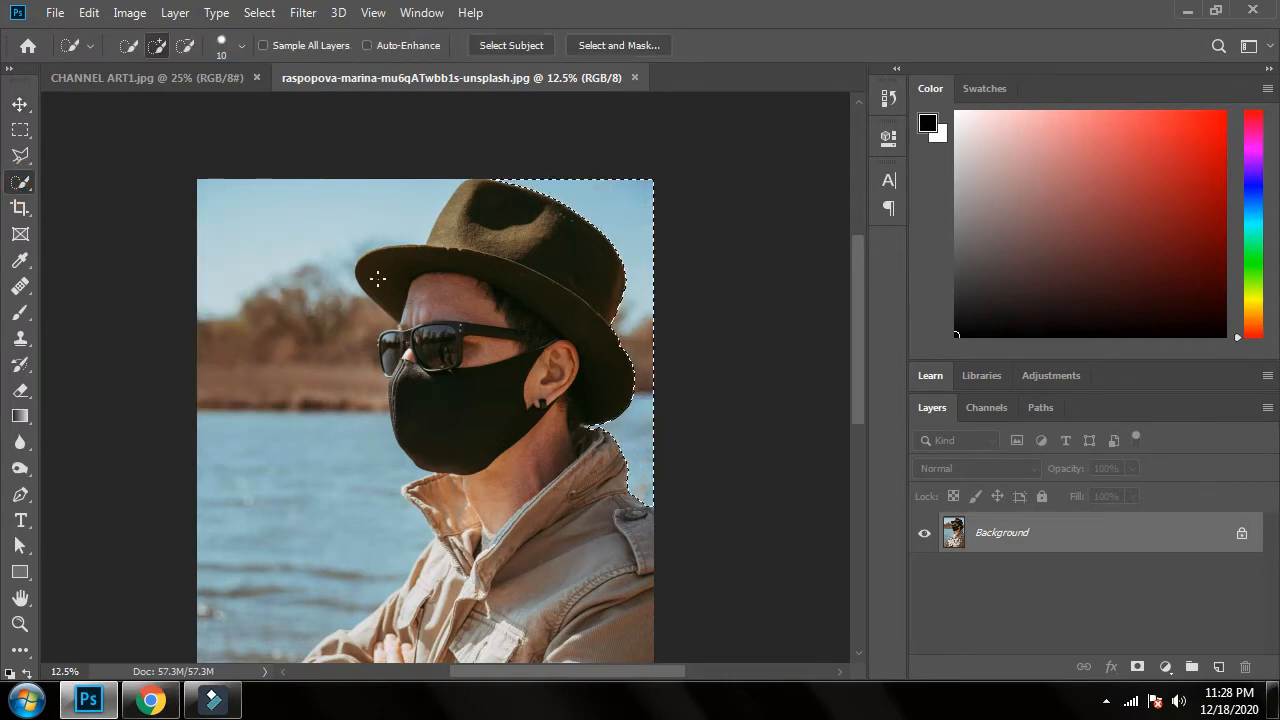
left_click_drag(300, 237, 383, 126)
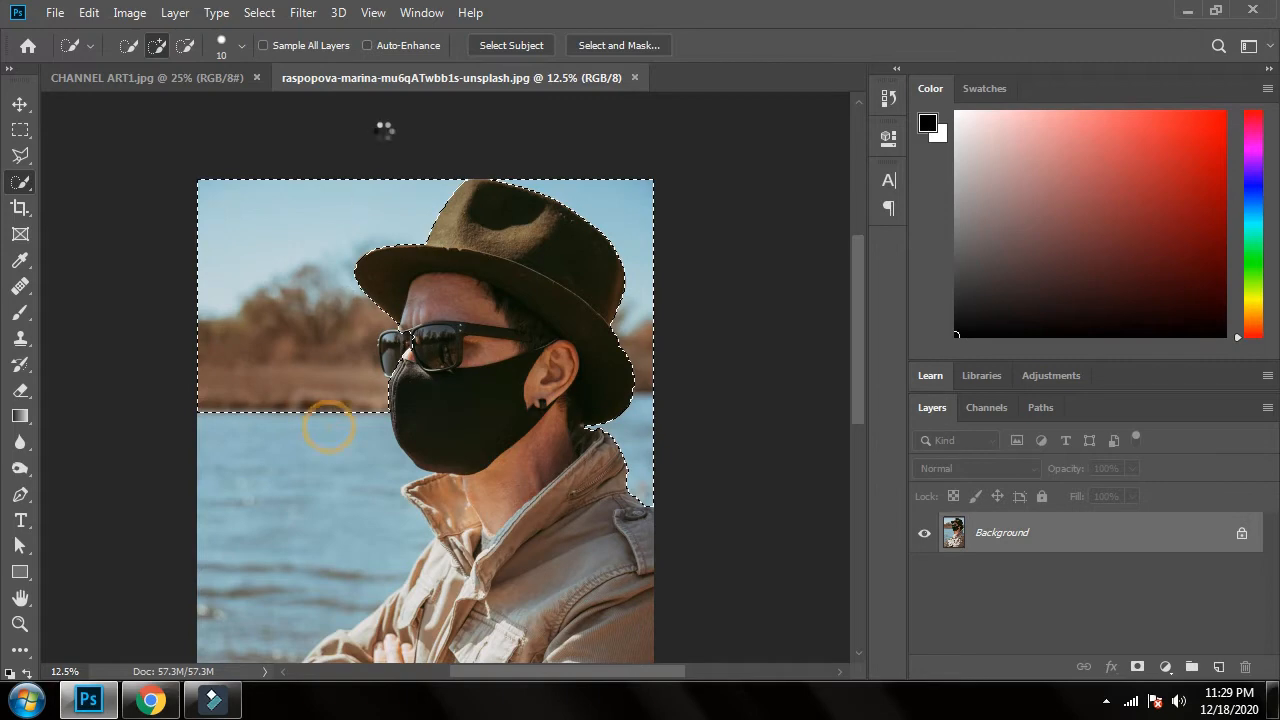
mouse_move(360, 223)
left_mouse_down()
mouse_move(318, 360)
mouse_move(340, 363)
mouse_move(296, 508)
mouse_move(311, 528)
mouse_move(372, 507)
mouse_move(402, 538)
left_mouse_up()
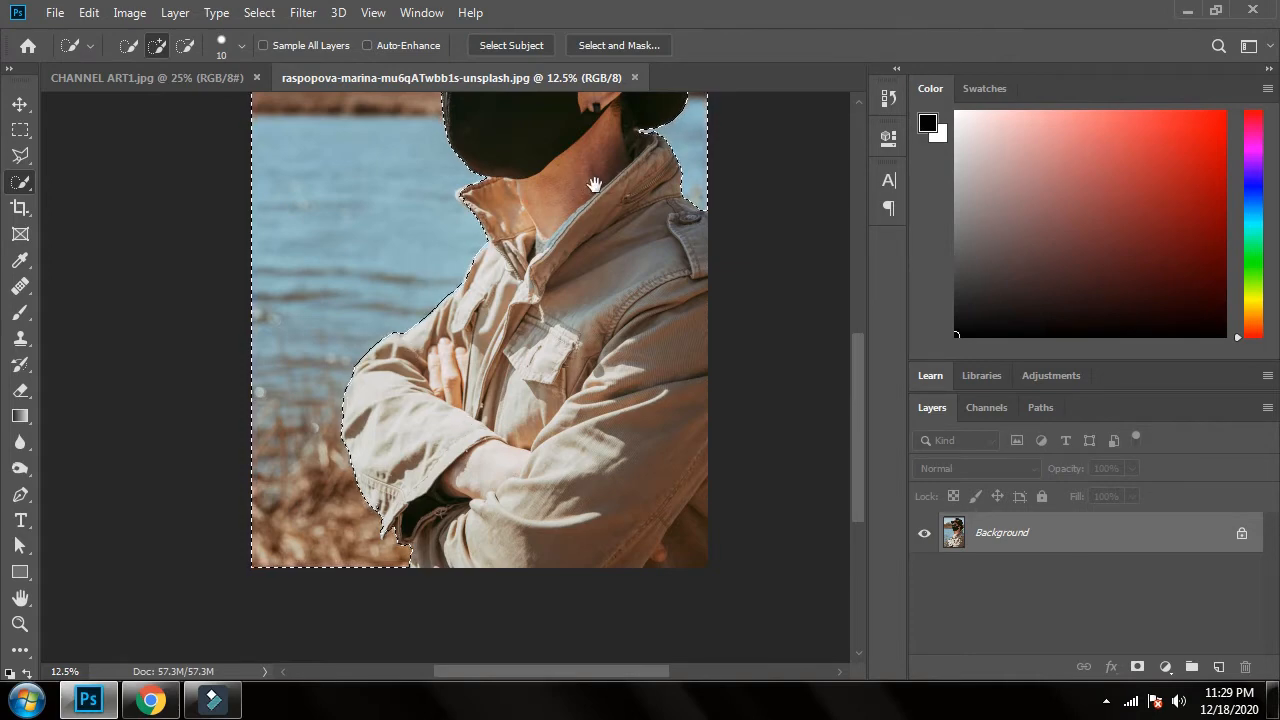
scroll(594, 183, "up", 5)
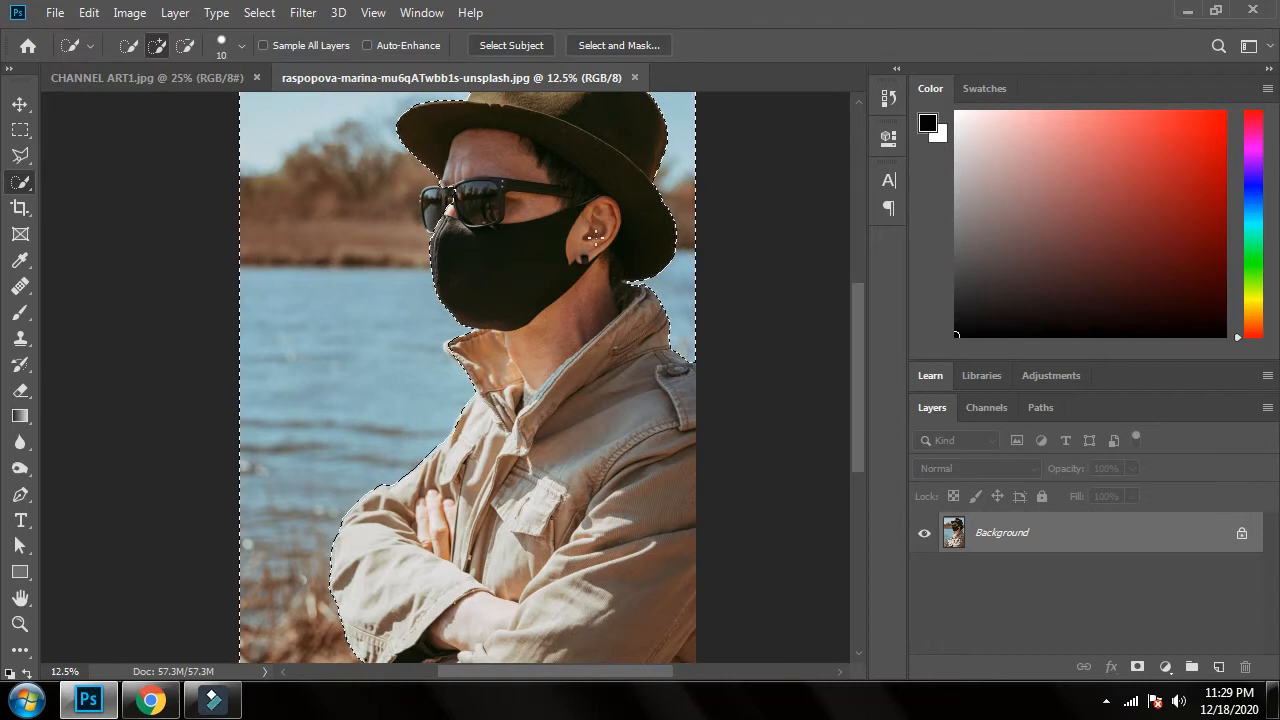
left_click(258, 12)
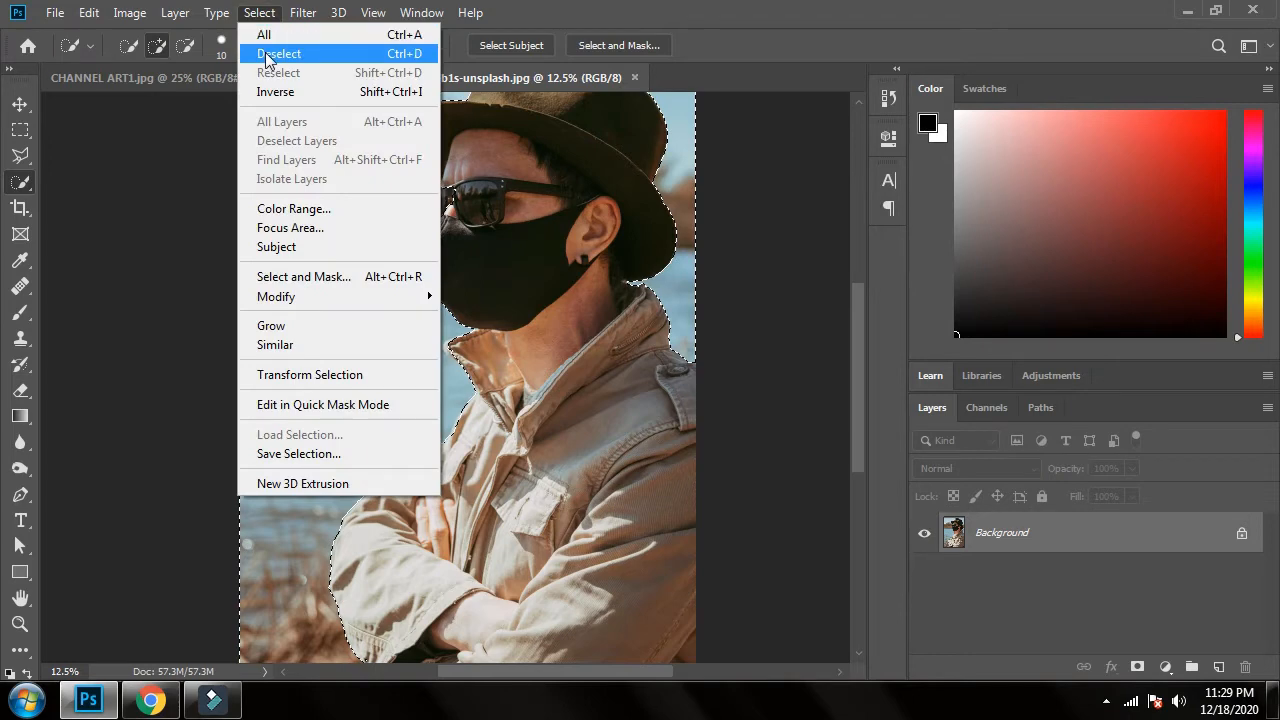
left_click(265, 51)
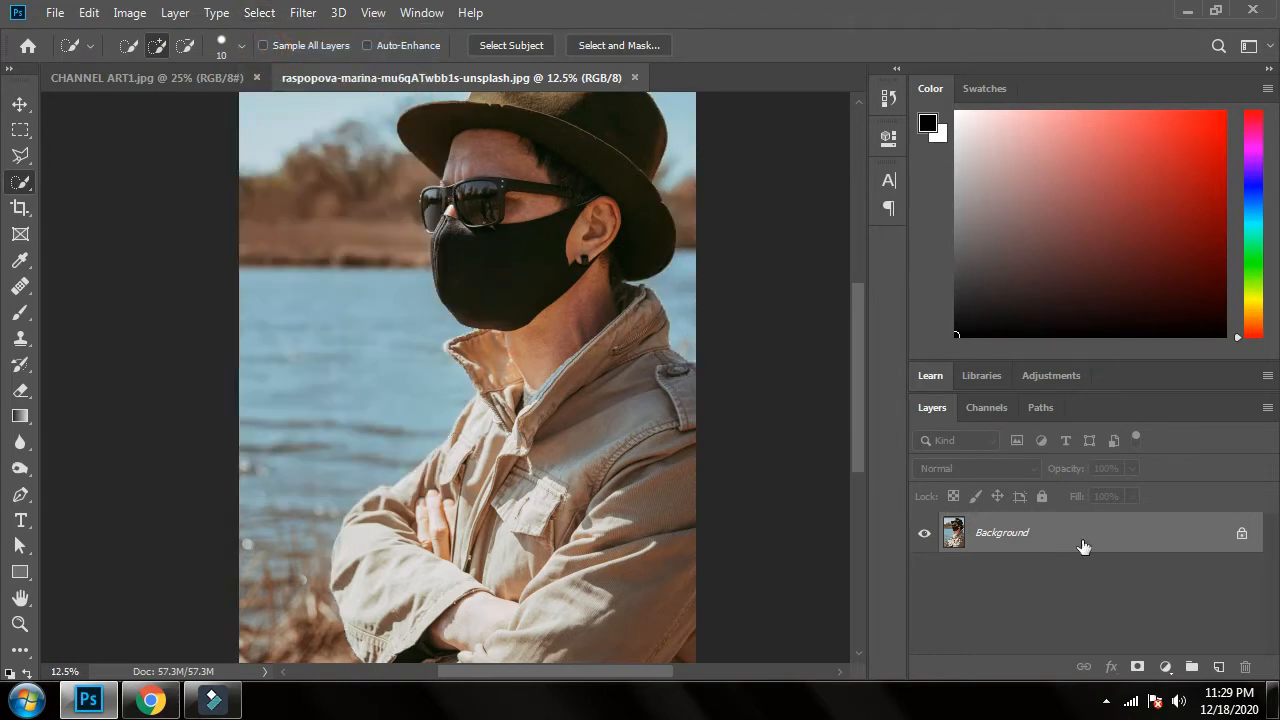
Unlock the Background layer and activate the Pen tool
left_click(1242, 535)
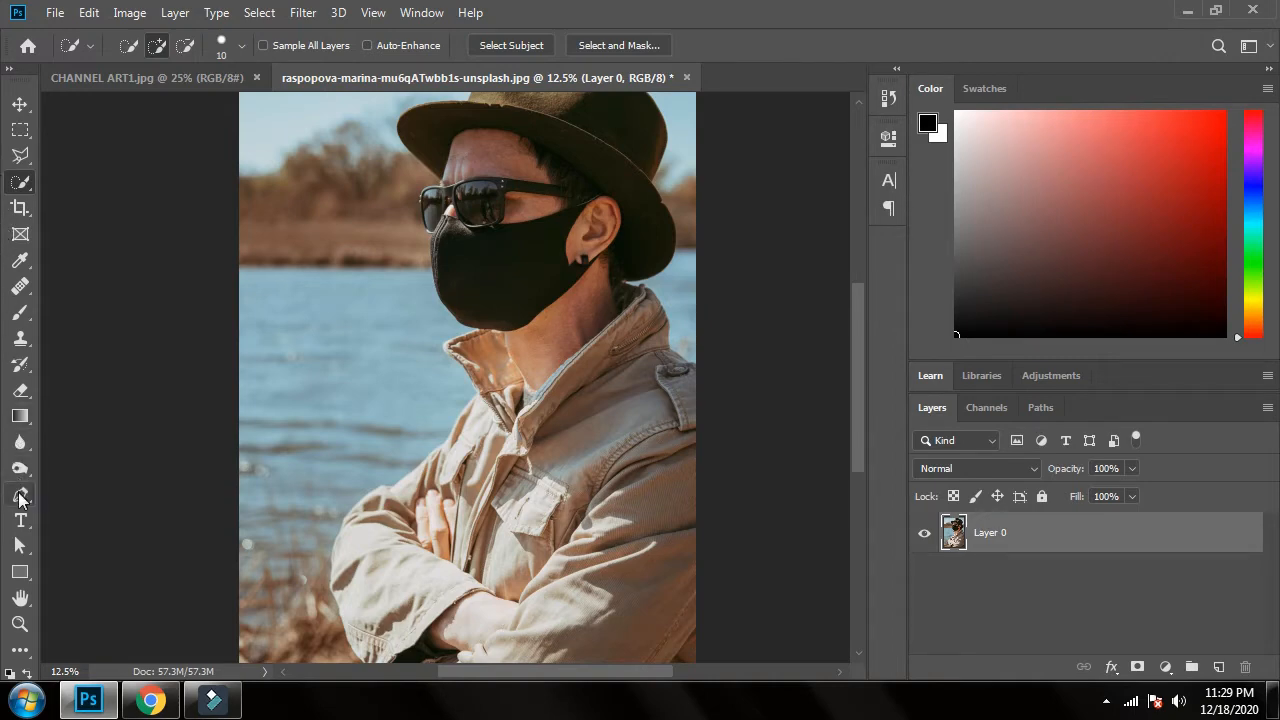
left_click(20, 497)
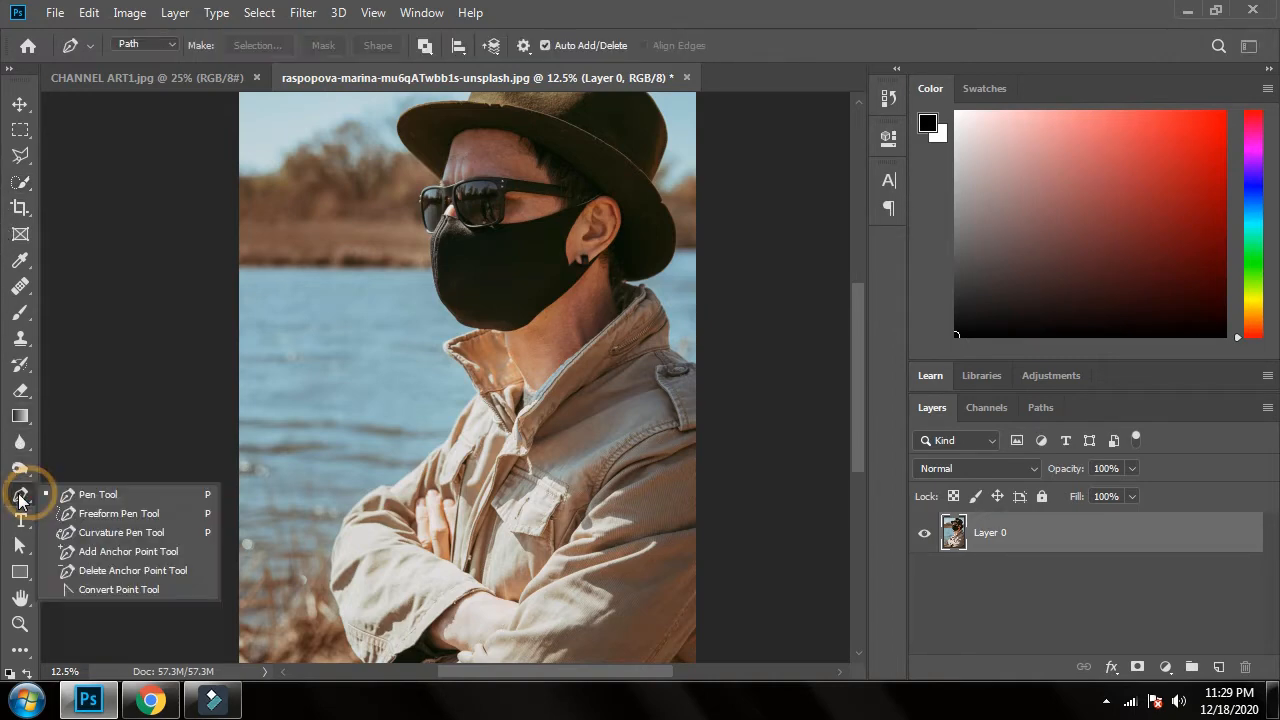
left_click(123, 494)
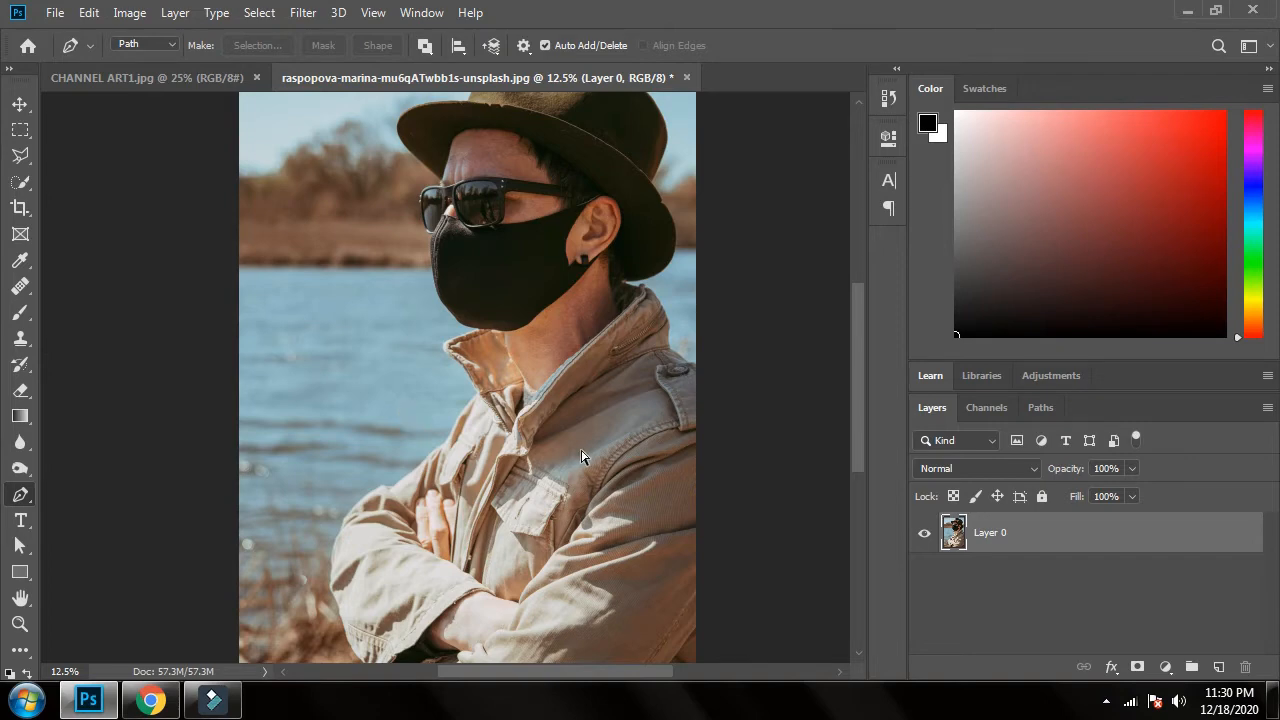
Start a Pen tool path where the man's shoulder meets the photo's right edge
key("ctrl+plus")
key("ctrl+plus")
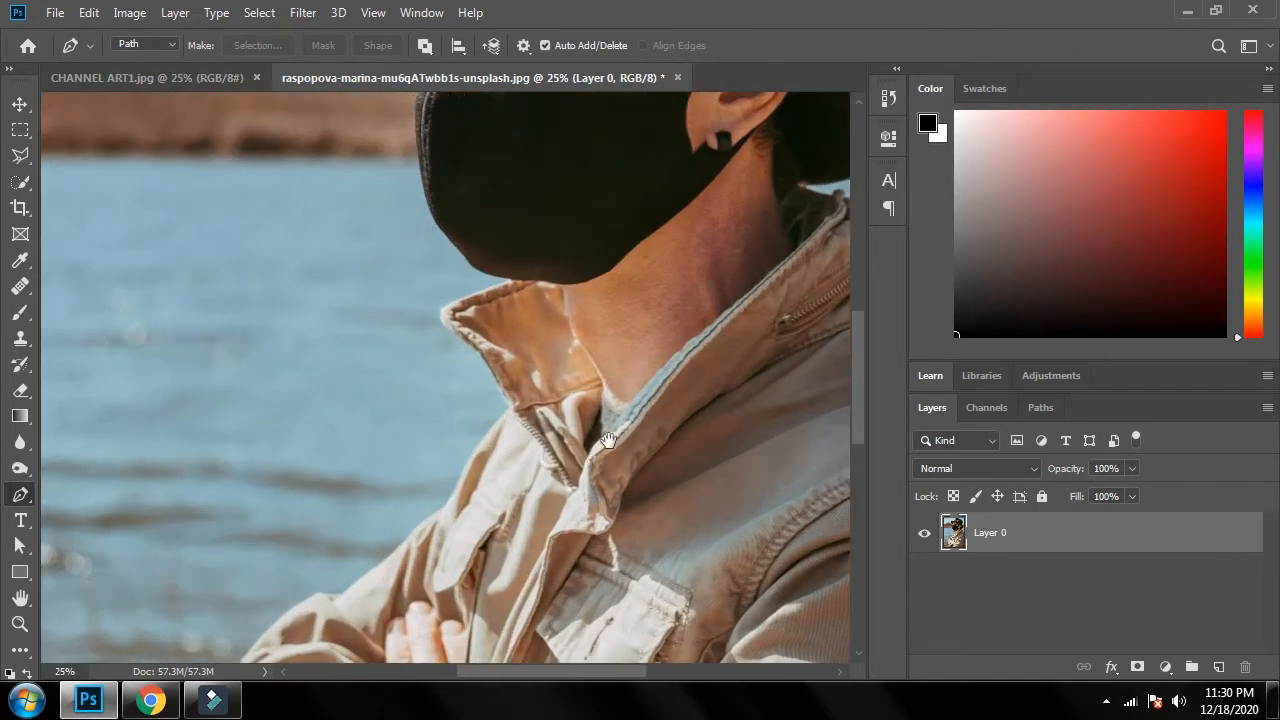
left_click_drag(608, 440, 466, 411)
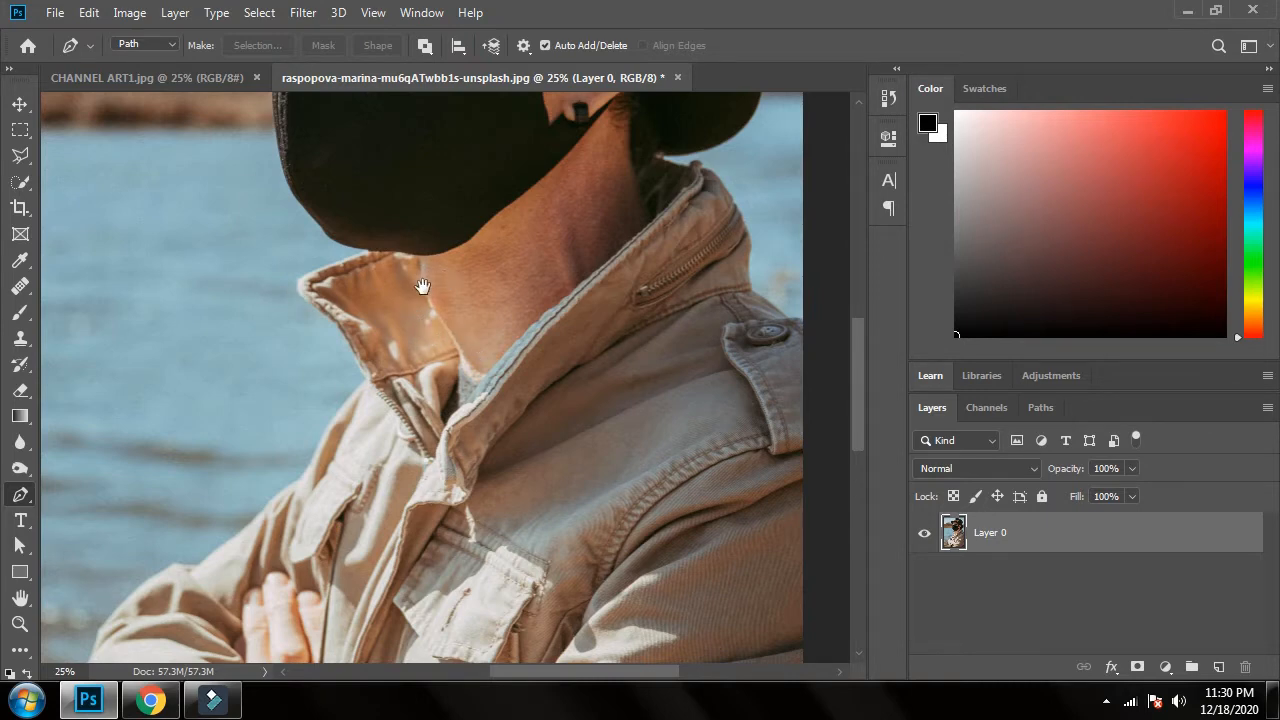
left_click_drag(243, 297, 509, 304)
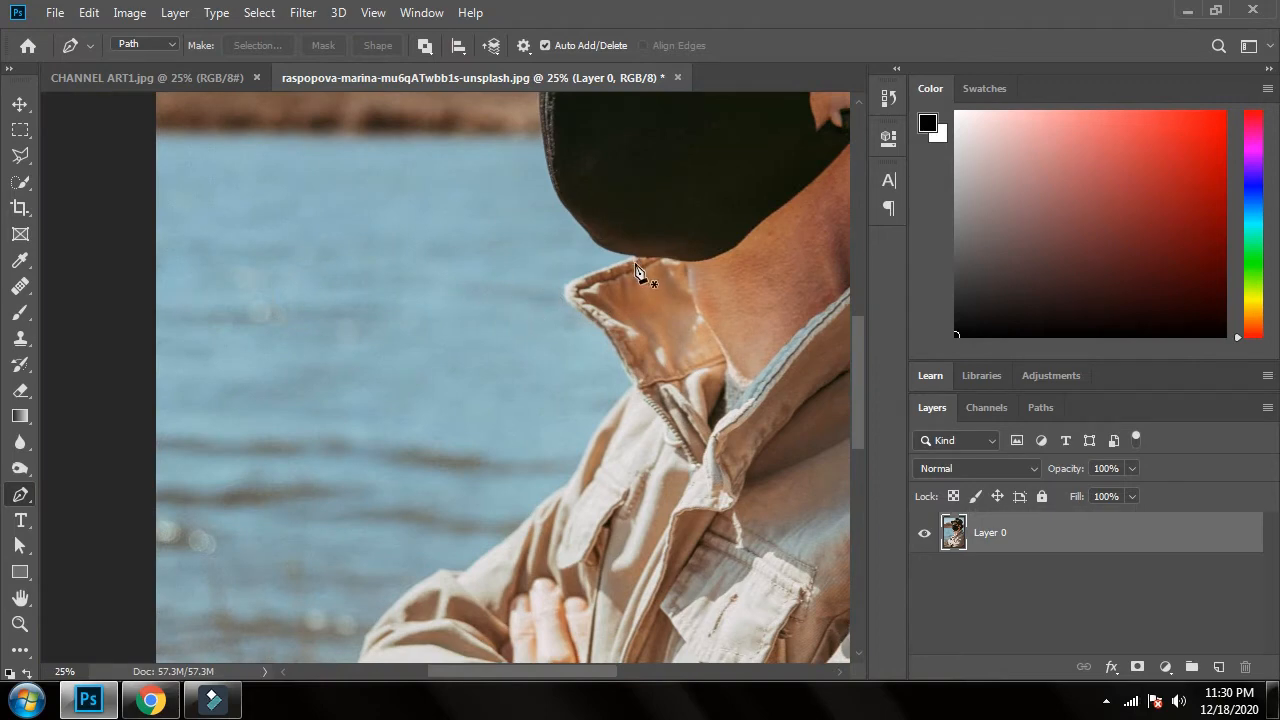
left_click_drag(712, 370, 392, 435)
left_click_drag(611, 340, 512, 413)
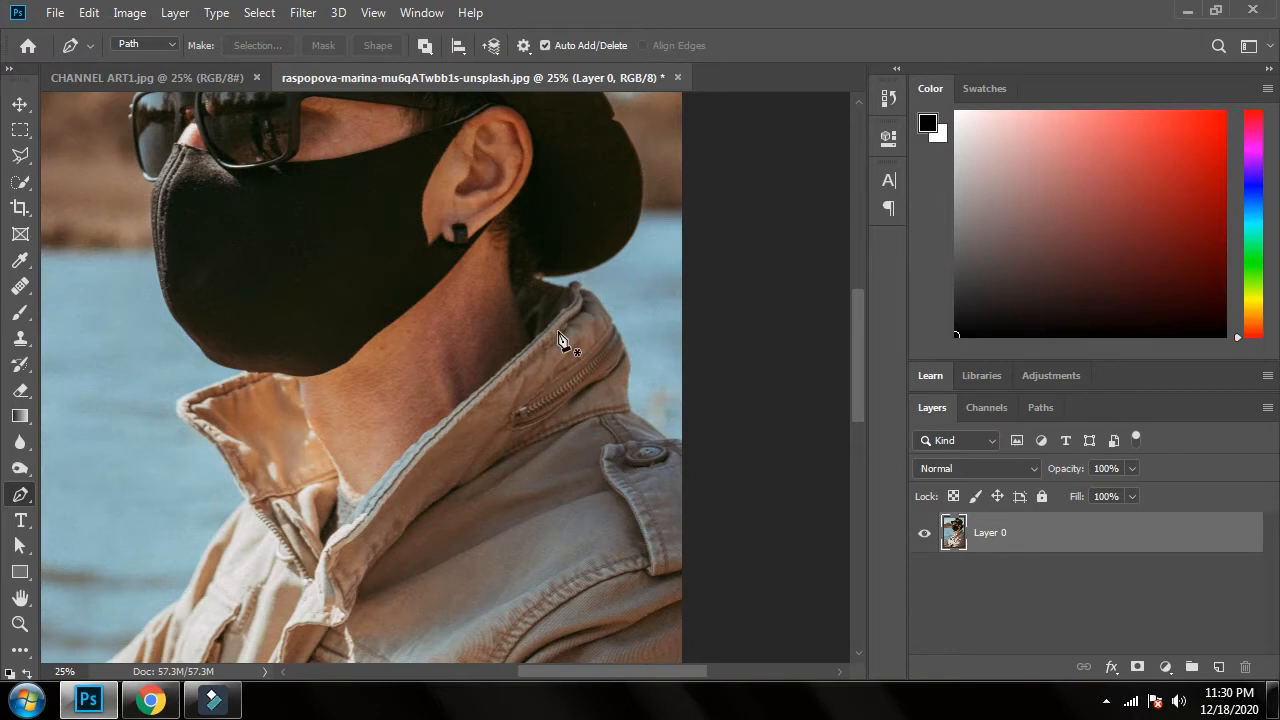
left_click(683, 442)
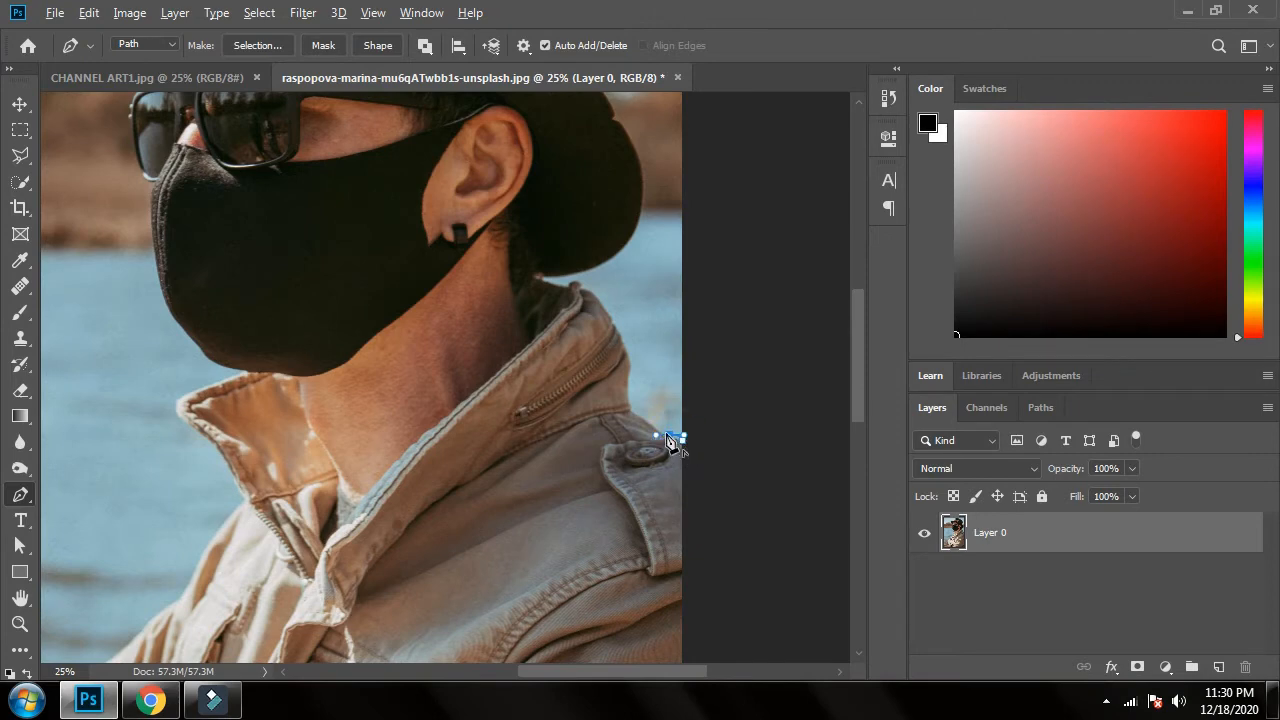
left_click(673, 441)
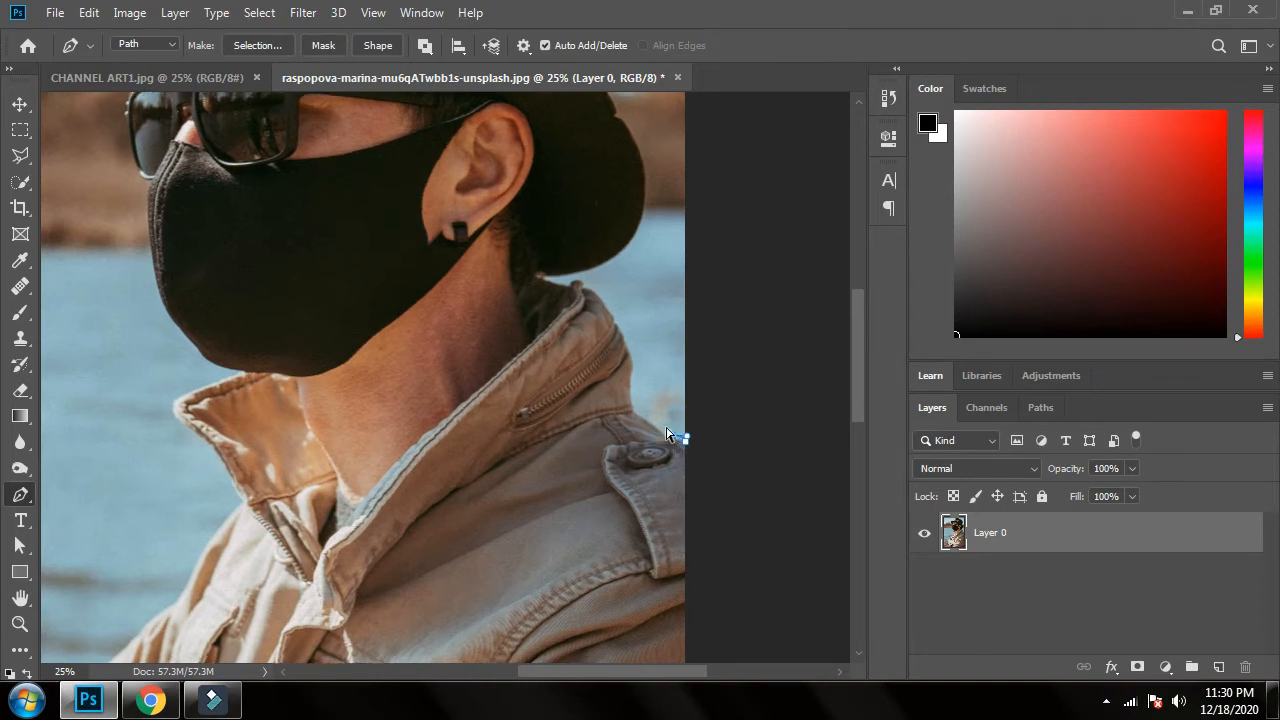
Undo the second path anchor and place it again on the shoulder edge above the button
key("ctrl+plus")
key("ctrl+plus")
key("ctrl+plus")
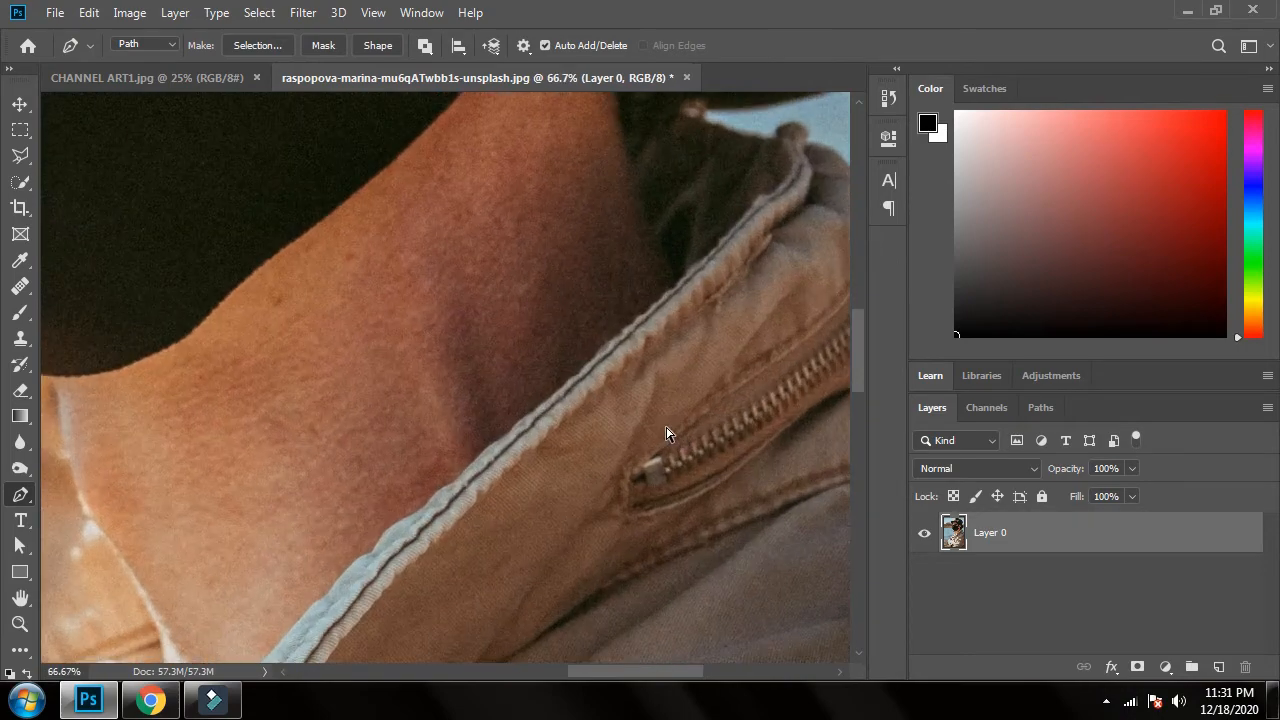
left_click_drag(654, 426, 258, 278)
left_click_drag(532, 362, 460, 346)
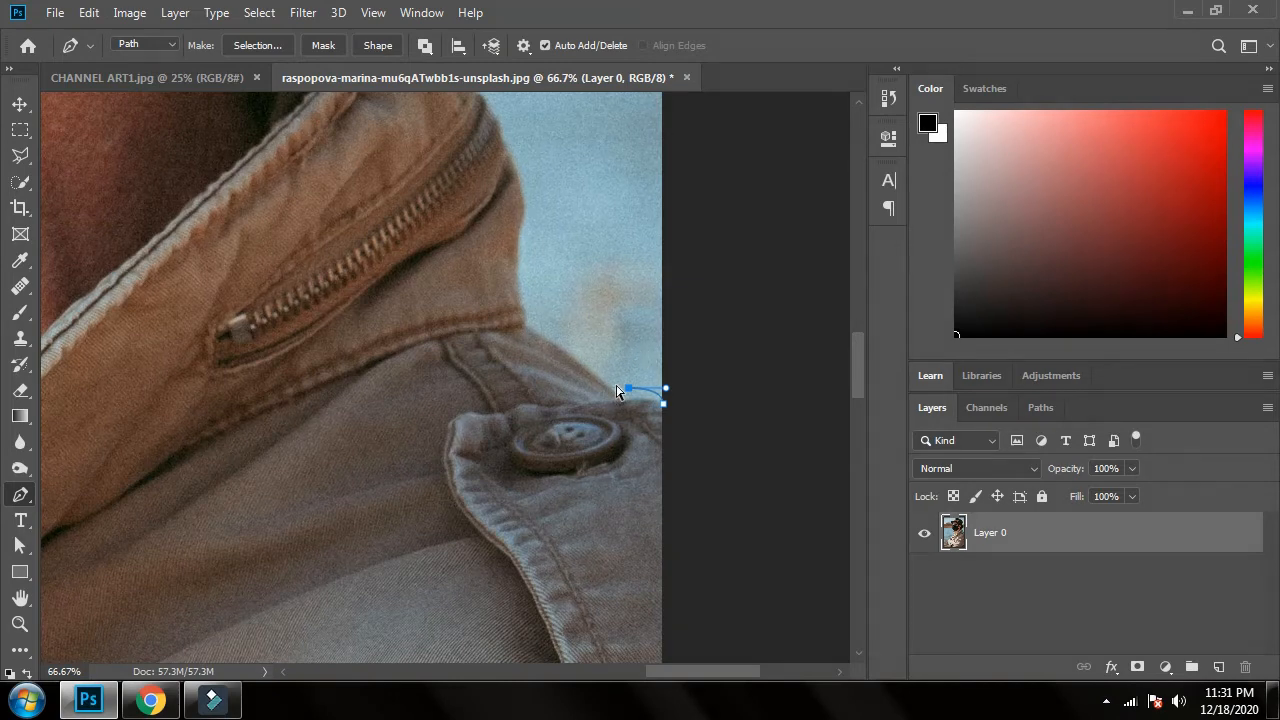
key("ctrl+z")
left_click_drag(622, 400, 610, 405)
left_click_drag(556, 424, 548, 450)
key("ctrl+z")
left_click(621, 316)
left_click_drag(597, 320, 550, 272)
left_click_drag(550, 272, 502, 289)
key("ctrl+z")
Continue the path along the shoulder edge to the base of the jacket collar
left_click(620, 400)
left_click(622, 403)
left_click_drag(521, 323, 498, 318)
left_click(521, 326)
left_click(523, 326)
Curve the path up the collar's outer edge past the zipper, and make the last anchor a corner
left_click_drag(522, 210, 539, 184)
left_click_drag(474, 254, 542, 399)
left_click_drag(486, 152, 398, 112)
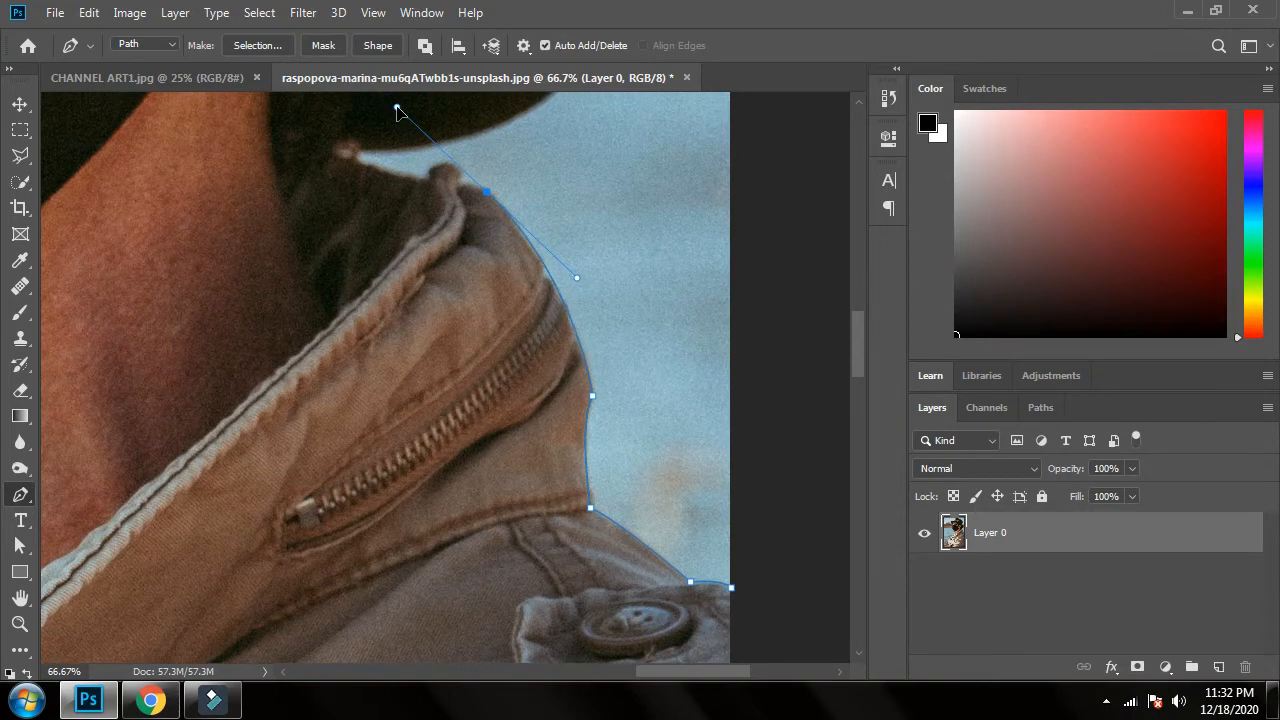
left_click(488, 192, "alt")
Carry the path over the peak at the back of the jacket collar
left_click(459, 163)
left_click_drag(460, 147, 405, 185)
left_click(461, 164, "alt")
key("ctrl+z")
left_click(427, 171)
left_click(429, 173)
Extend the path along the collar's top edge to the lower edge of the hat brim
left_click(344, 154)
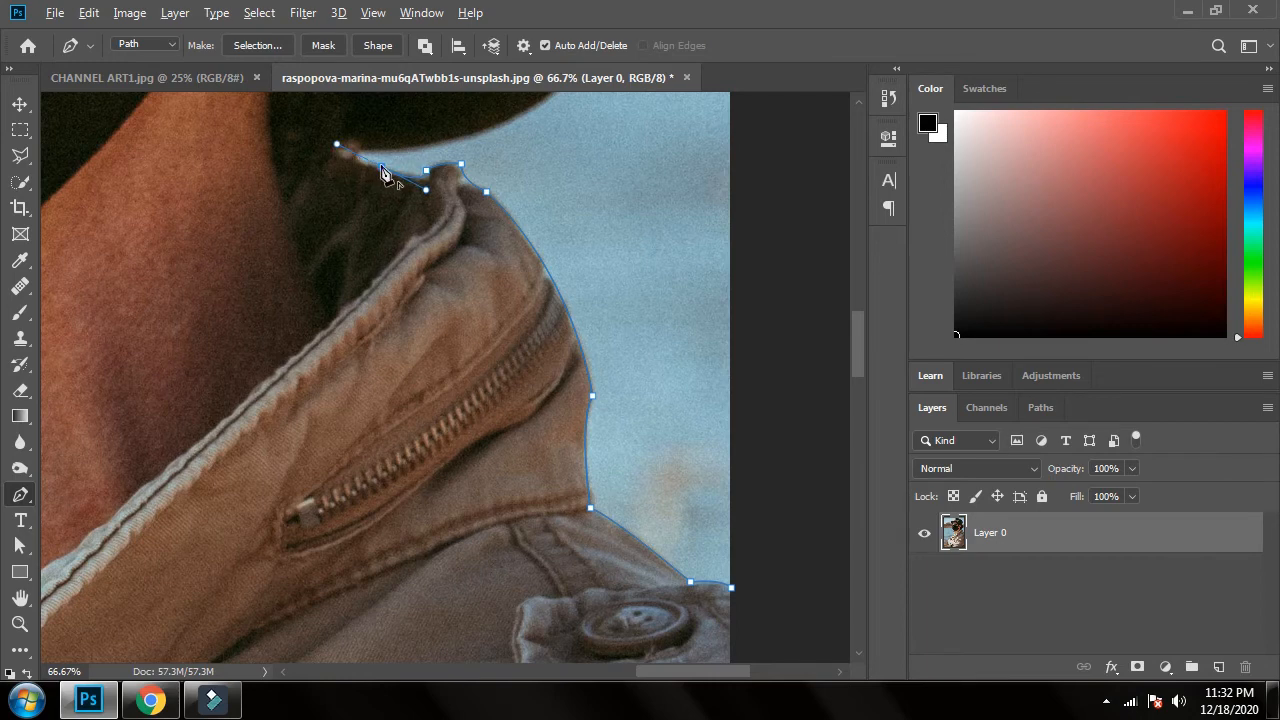
left_click(381, 165, "alt")
left_click_drag(360, 167, 362, 140)
left_click(358, 160, "alt")
Trace the path around the back of the hat brim and up the rear side of the crown
left_click_drag(358, 141, 433, 310)
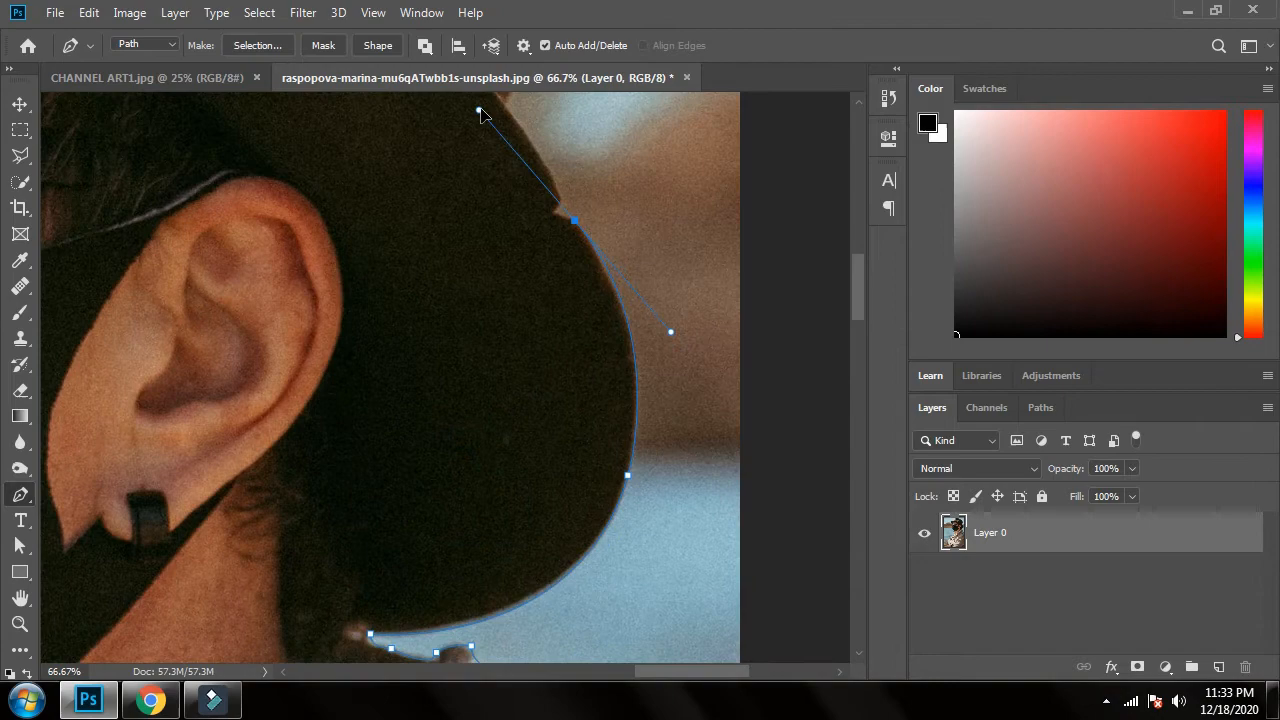
left_click_drag(500, 170, 590, 280)
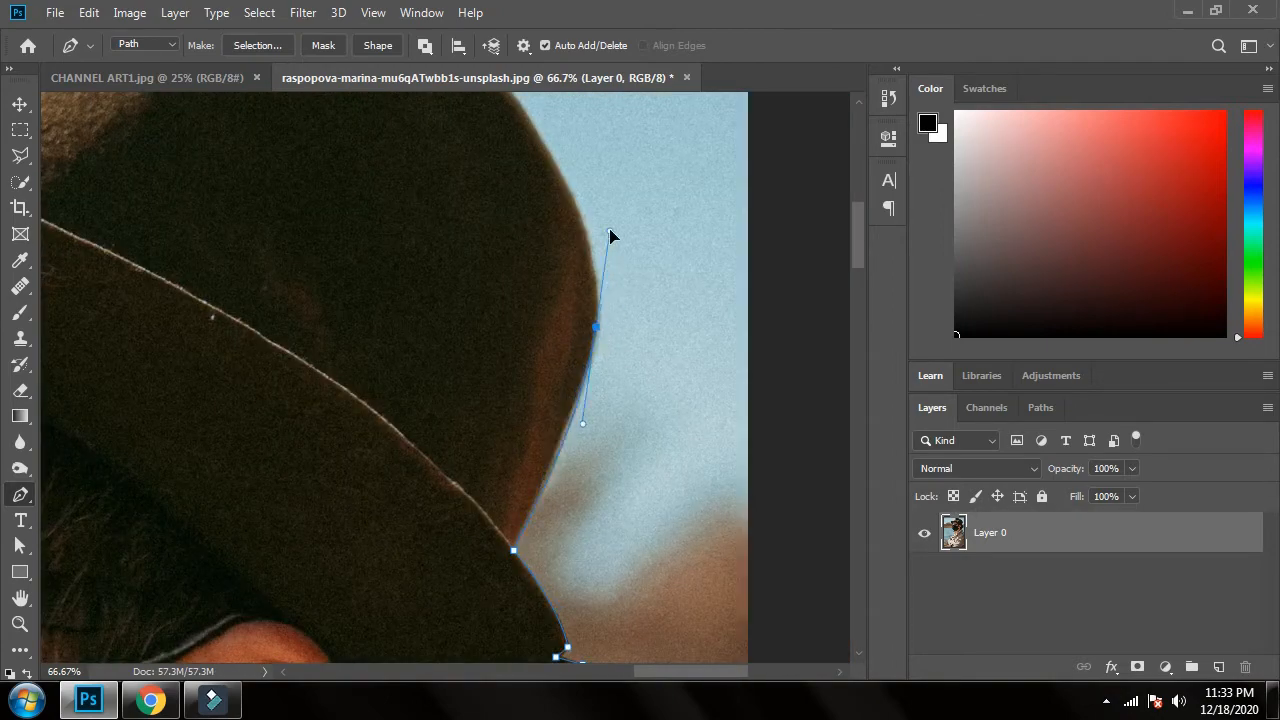
left_click_drag(573, 402, 588, 366)
left_click(580, 206)
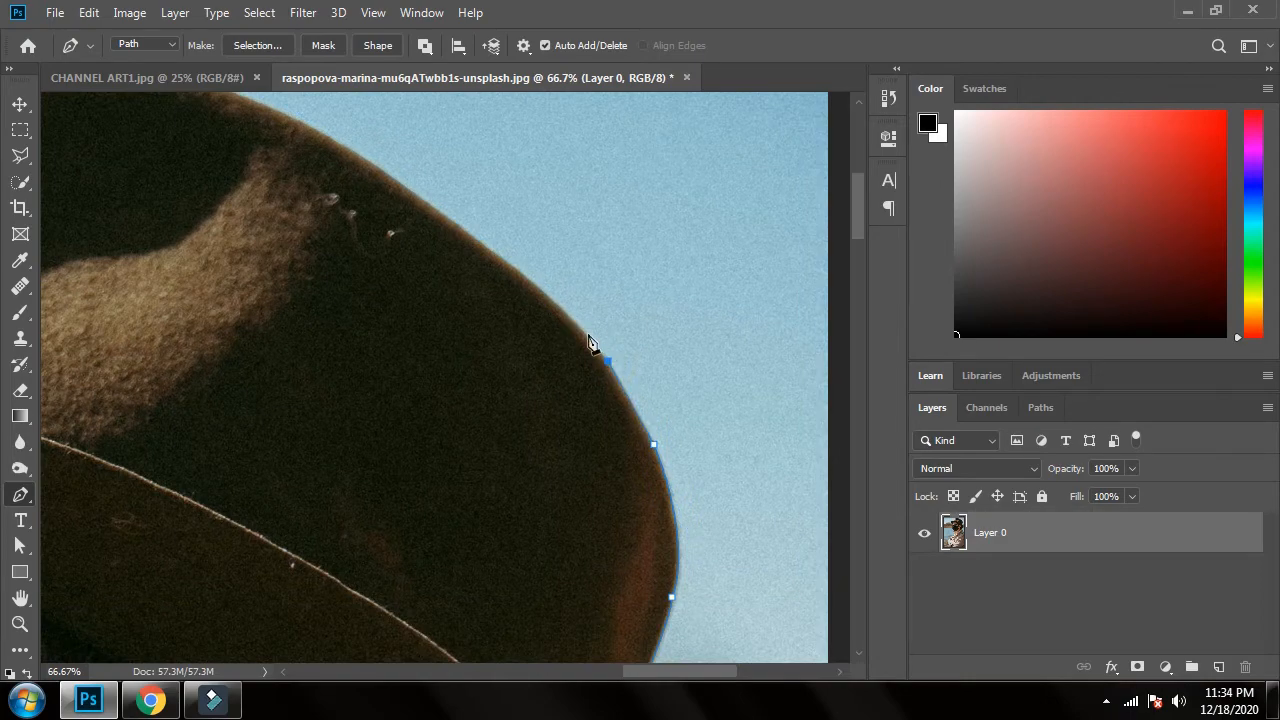
left_click(545, 292)
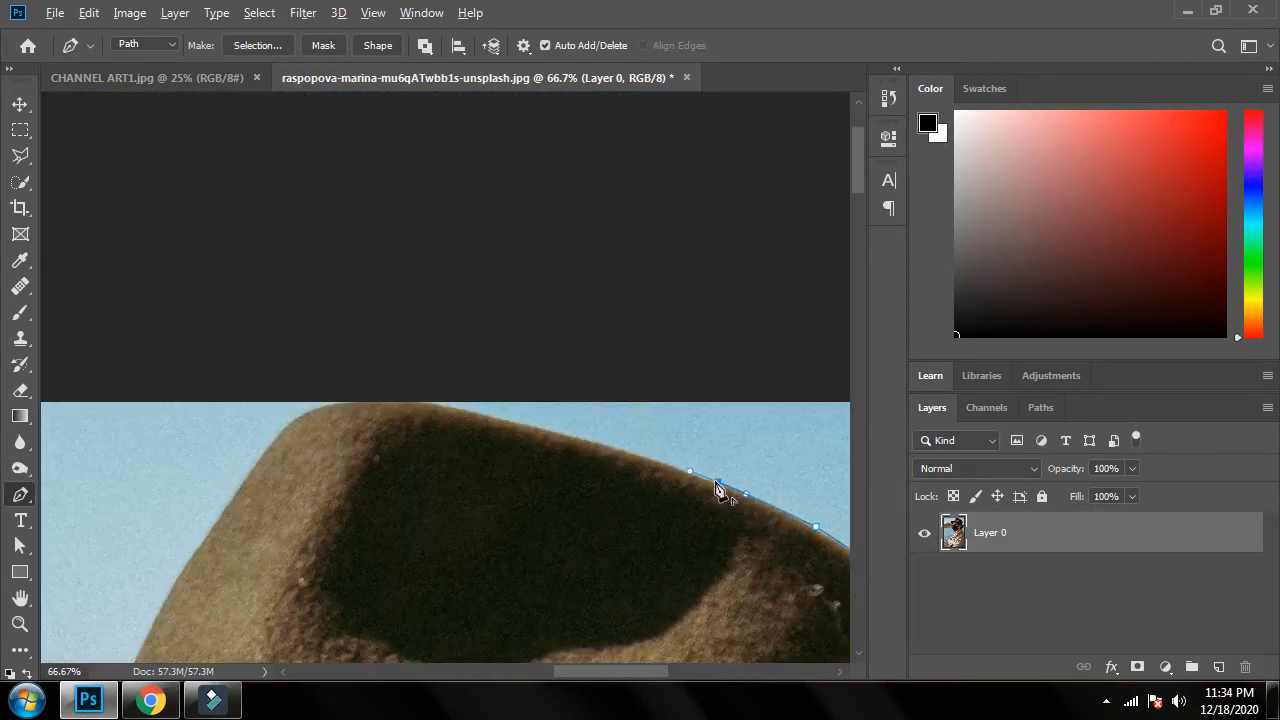
Trace the path across the top of the hat and down the crown's front to the brim
left_click_drag(612, 457, 394, 443)
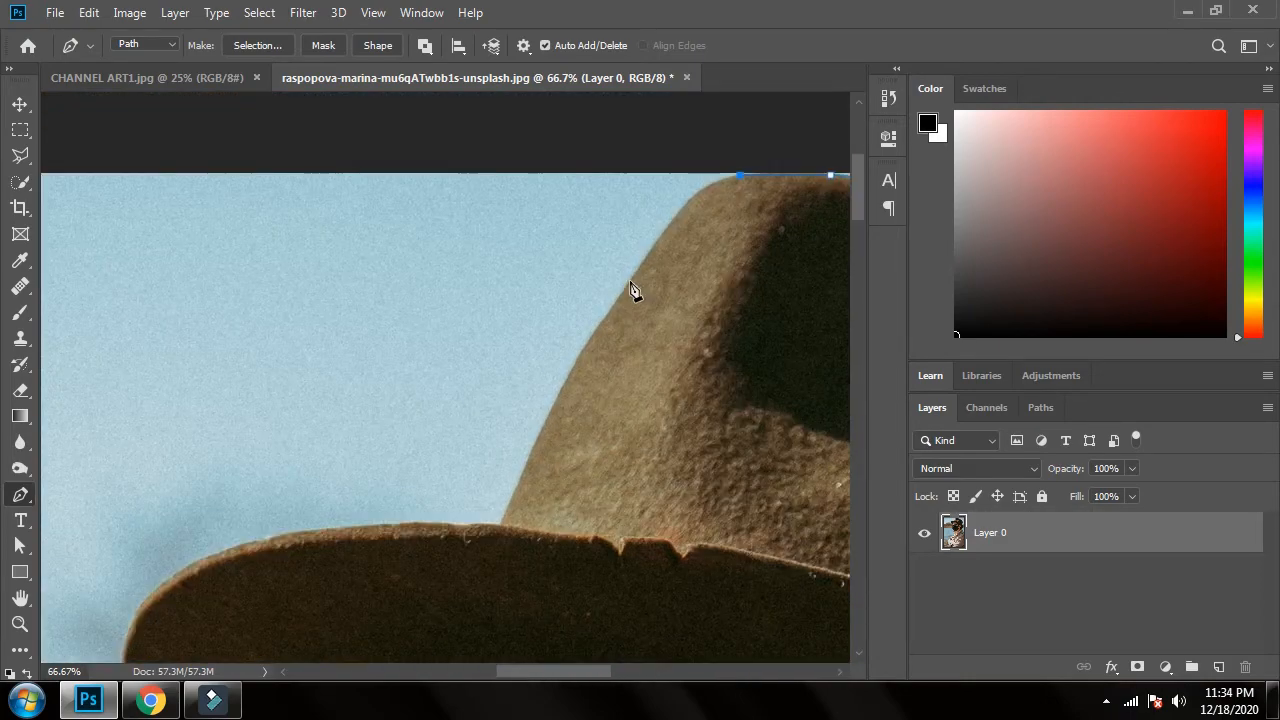
left_click_drag(628, 281, 565, 405)
key("ctrl+z")
left_click_drag(678, 212, 646, 255)
left_click(678, 213, "alt")
left_click(623, 289)
left_click(596, 331)
left_click_drag(499, 524, 561, 544)
left_click(616, 416, "alt")
Trace the path around the front of the hat brim down to the forehead above the sunglasses
left_click_drag(278, 478, 414, 319)
left_click(278, 478, "alt")
left_click_drag(418, 480, 597, 417)
key("ctrl+z")
left_click_drag(498, 281, 617, 393)
left_click(498, 281, "alt")
left_click(599, 385, "alt")
left_click_drag(702, 480, 724, 493)
left_click(702, 480, "alt")
left_click_drag(649, 429, 629, 483)
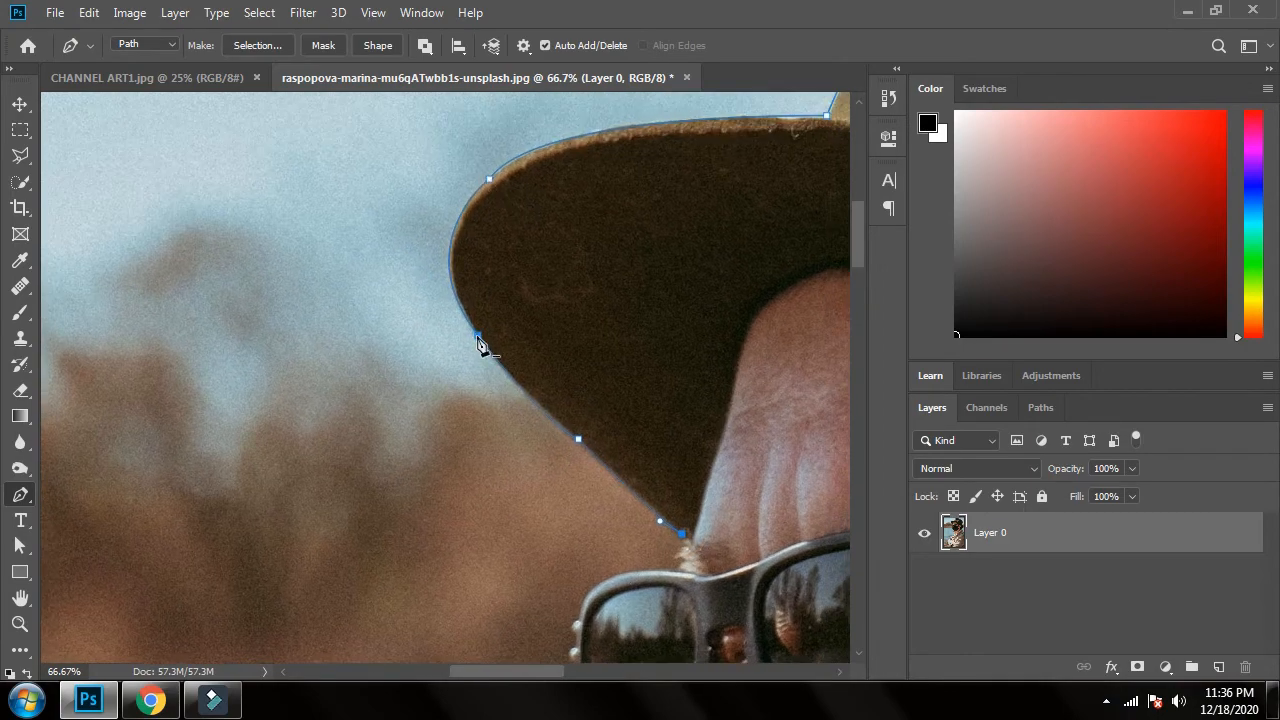
Bring the path down the forehead to the sunglasses and along the top of the front lens frame
left_click_drag(655, 622, 678, 332)
left_click_drag(697, 280, 703, 291)
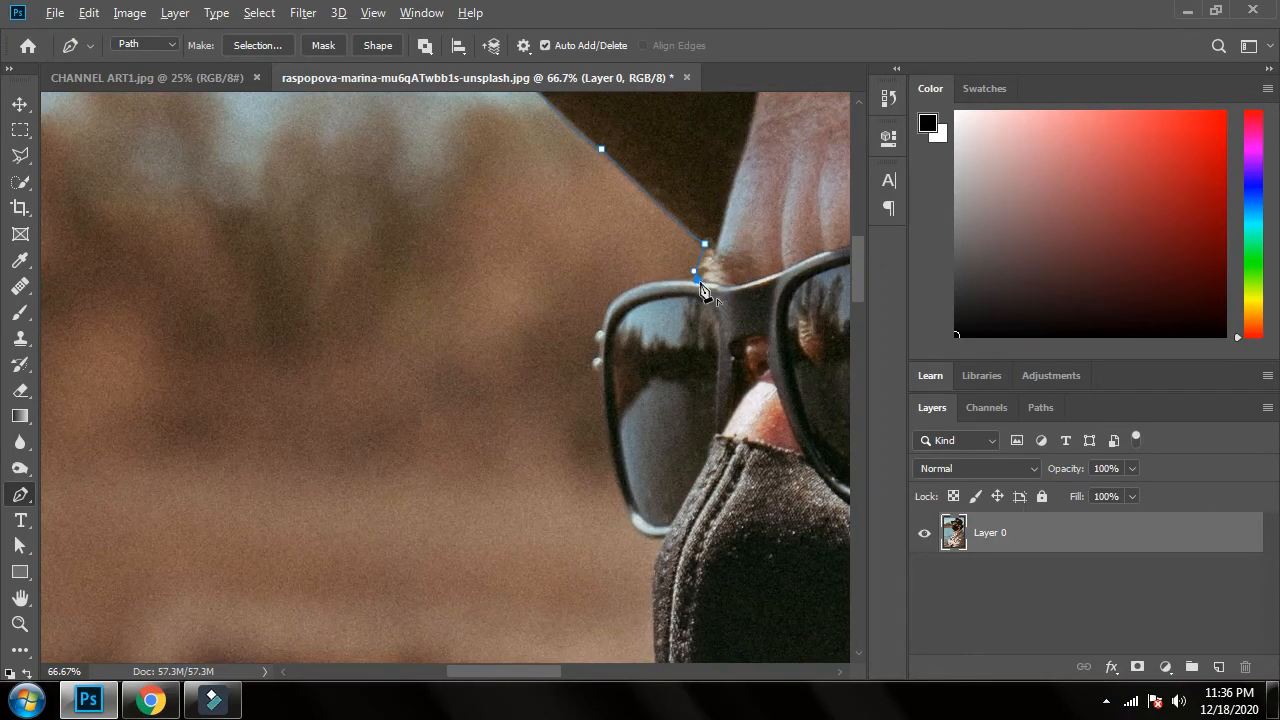
left_click(697, 280, "alt")
left_click_drag(605, 309, 575, 347)
left_click(605, 309, "alt")
Trace the path down the sunglasses' outer frame and under the lens to the face mask
left_click_drag(638, 488, 605, 329)
left_click(568, 172)
left_click_drag(568, 183, 594, 222)
left_click(567, 198)
left_click(570, 215, "alt")
left_click_drag(634, 376, 672, 356)
left_click(634, 377, "alt")
Continue the path down the front edge of the black face mask
left_click_drag(625, 430, 579, 161)
left_click_drag(567, 218, 576, 303)
left_click(567, 218, "alt")
left_click(606, 432, "alt")
Curve the path along the mask's lower edge to where it meets the jacket collar
left_click_drag(606, 432, 508, 294)
left_click_drag(548, 339, 612, 384)
key("ctrl+z")
left_click_drag(529, 319, 564, 346)
left_click(576, 374)
left_click_drag(690, 426, 783, 433)
left_click(690, 426, "alt")
Trace the path around the front collar tip and down its edge to the top of the zipper
left_click_drag(600, 474, 594, 308)
left_click(544, 317)
left_click_drag(541, 406, 634, 469)
left_click(542, 407, "alt")
left_click_drag(634, 520, 543, 321)
left_click(560, 332)
left_click_drag(596, 402, 613, 423)
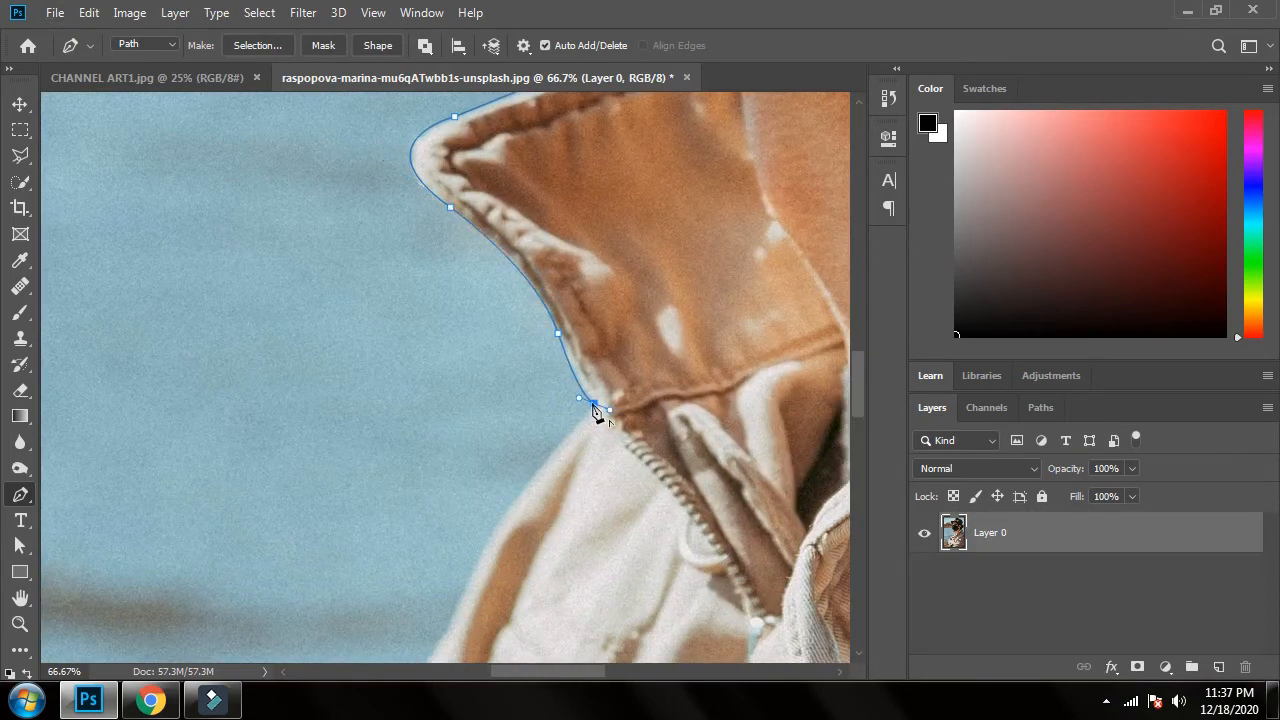
Trace the path from the top of the zipper down the outer edge of the jacket's chest
left_click_drag(530, 592, 599, 354)
left_click_drag(526, 364, 558, 297)
left_click_drag(566, 277, 519, 298)
left_click(566, 277, "alt")
left_click_drag(365, 392, 507, 311)
left_click_drag(639, 267, 622, 292)
Continue the path through the dip below the jacket's chest and over the top edge of the folded sleeve
left_click_drag(475, 407, 530, 315)
left_click_drag(469, 310, 425, 338)
key("ctrl+z")
left_click_drag(508, 290, 605, 230)
left_click(508, 290, "alt")
left_click_drag(477, 311, 494, 235)
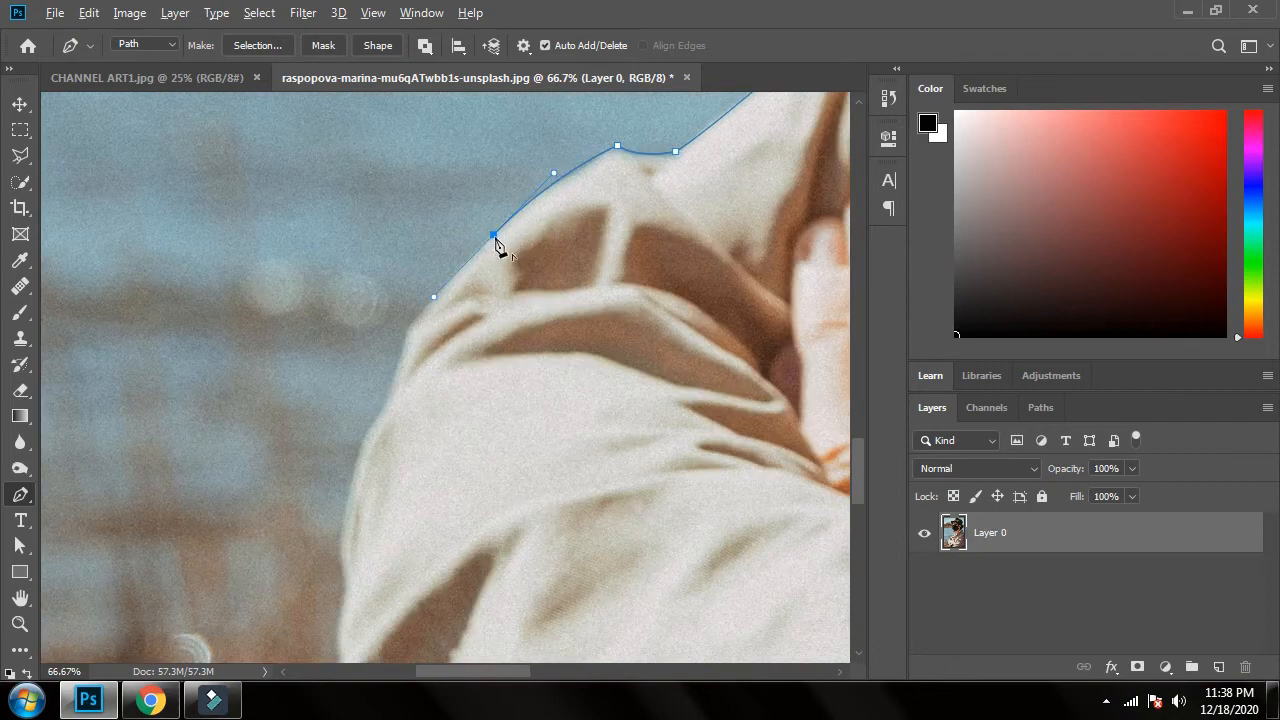
Curve the path down the outer edge of the folded sleeve to the elbow
left_click_drag(472, 404, 523, 270)
left_click(455, 202)
left_click(425, 285)
left_click_drag(452, 358, 429, 245)
left_click(373, 323, "alt")
left_click_drag(373, 323, 449, 217)
left_click(421, 241)
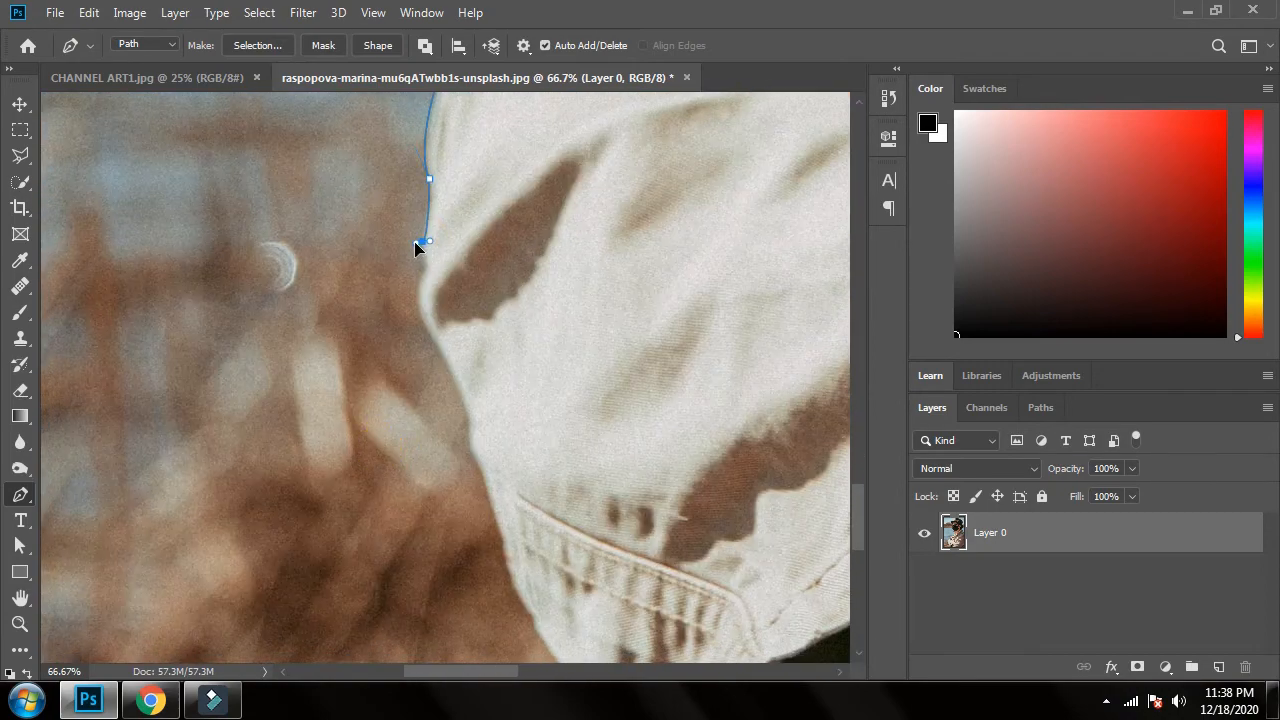
Trace the path around the elbow and down the sleeve edge to just above the stitched seam
left_click(426, 266)
left_click_drag(446, 363, 494, 420)
left_click(446, 363, "alt")
left_click_drag(486, 371, 393, 206)
left_click_drag(374, 279, 369, 296)
left_click(388, 303)
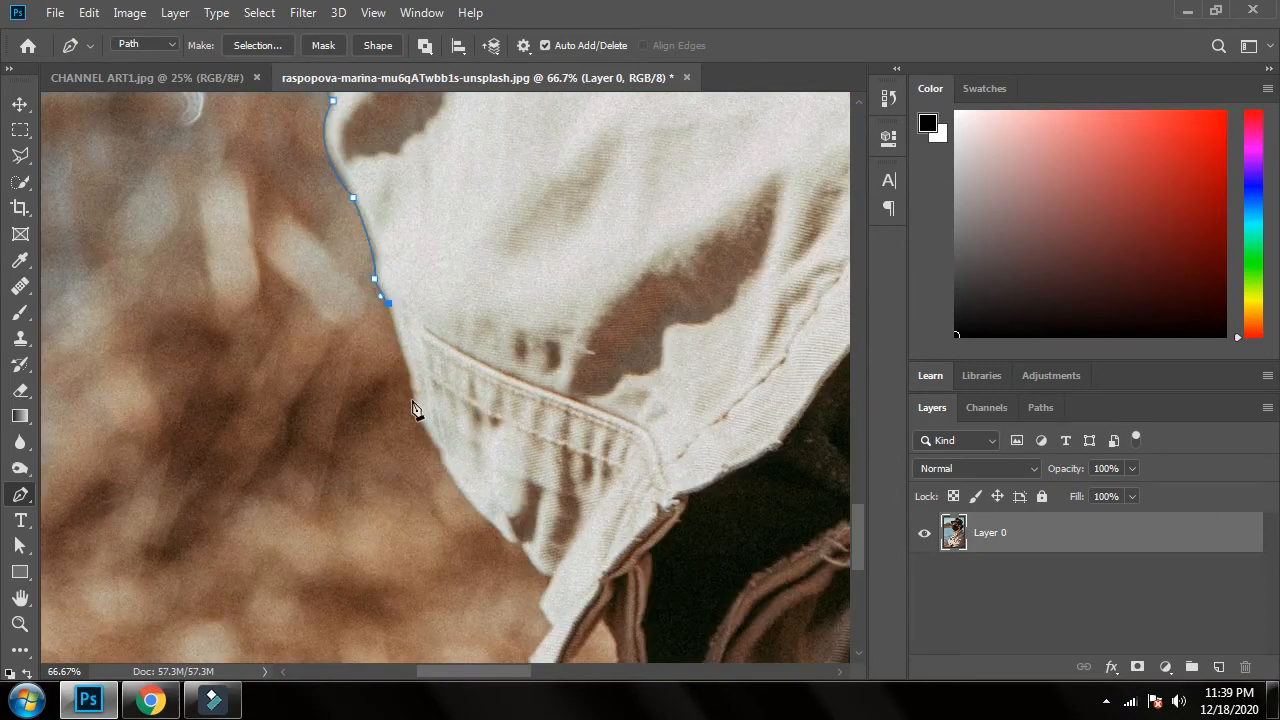
Curve the path along the stitched lower end of the sleeve to the notch above its pointed tip
left_click_drag(412, 399, 432, 434)
left_click_drag(515, 544, 536, 405)
left_click(515, 544, "alt")
left_click(512, 407, "alt")
left_click_drag(511, 455, 529, 468)
left_click(511, 455, "alt")
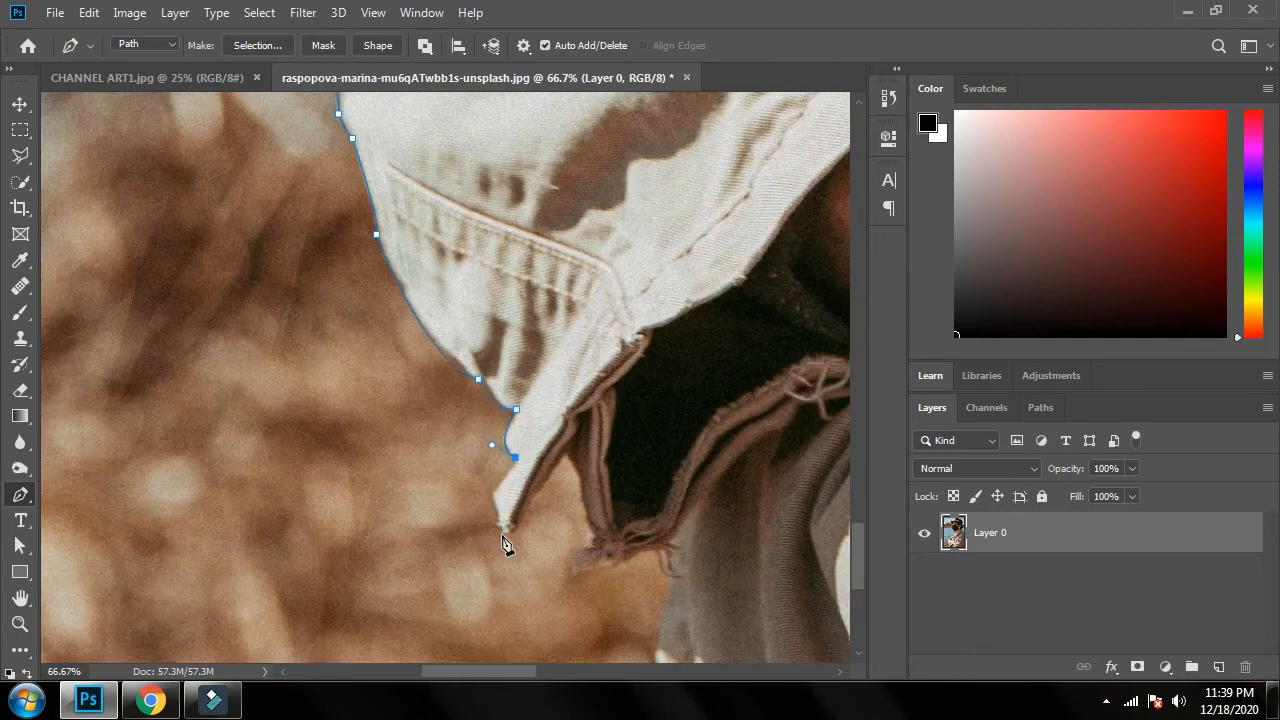
Trace the path around the pointed tip of light fabric and back up its inner edge
left_click_drag(502, 532, 532, 575)
left_click_drag(532, 575, 501, 461)
left_click(470, 413, "alt")
left_click_drag(484, 404, 533, 337)
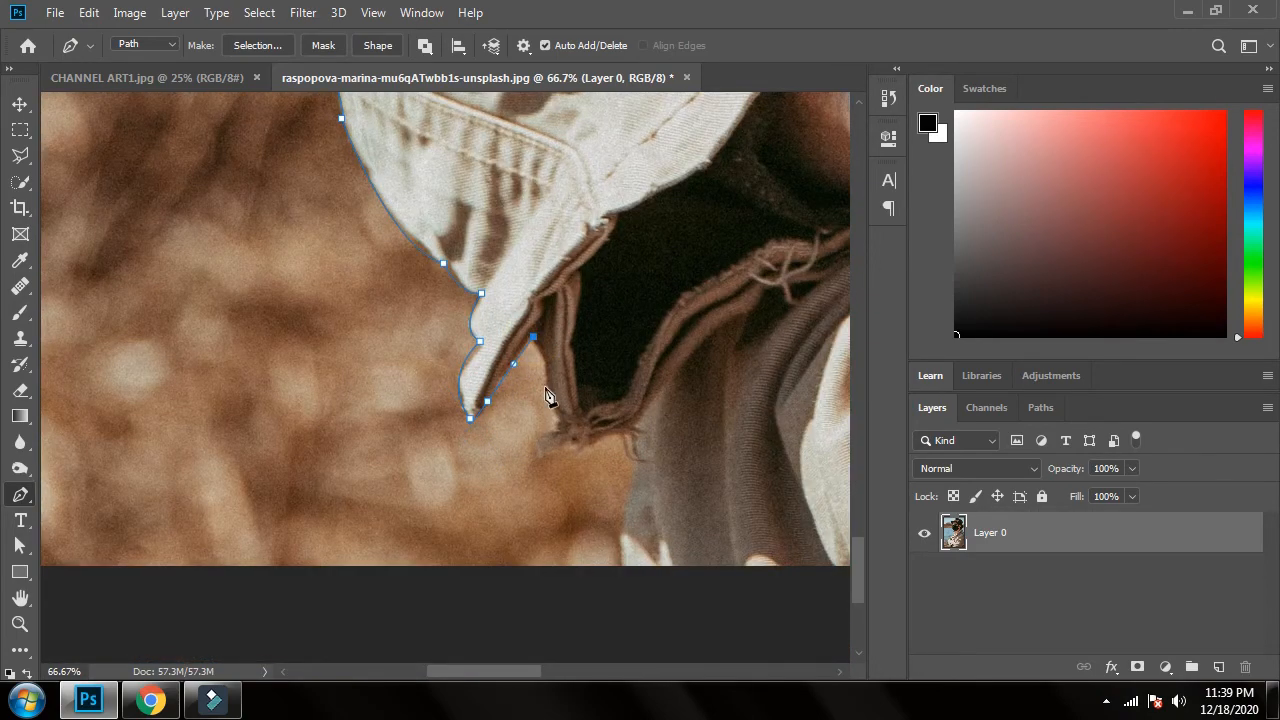
Trace the path down the brown fabric strip and around its frayed lower threads
left_click_drag(546, 385, 552, 408)
left_click_drag(561, 417, 598, 410)
left_click(561, 417, "alt")
left_click(560, 451, "alt")
left_click(612, 435, "alt")
left_click(638, 425, "alt")
Extend the path from the frayed threads down the jacket's edge to the photo's lower border
left_click_drag(630, 464, 654, 338)
left_click(653, 338)
left_click_drag(645, 436, 647, 455)
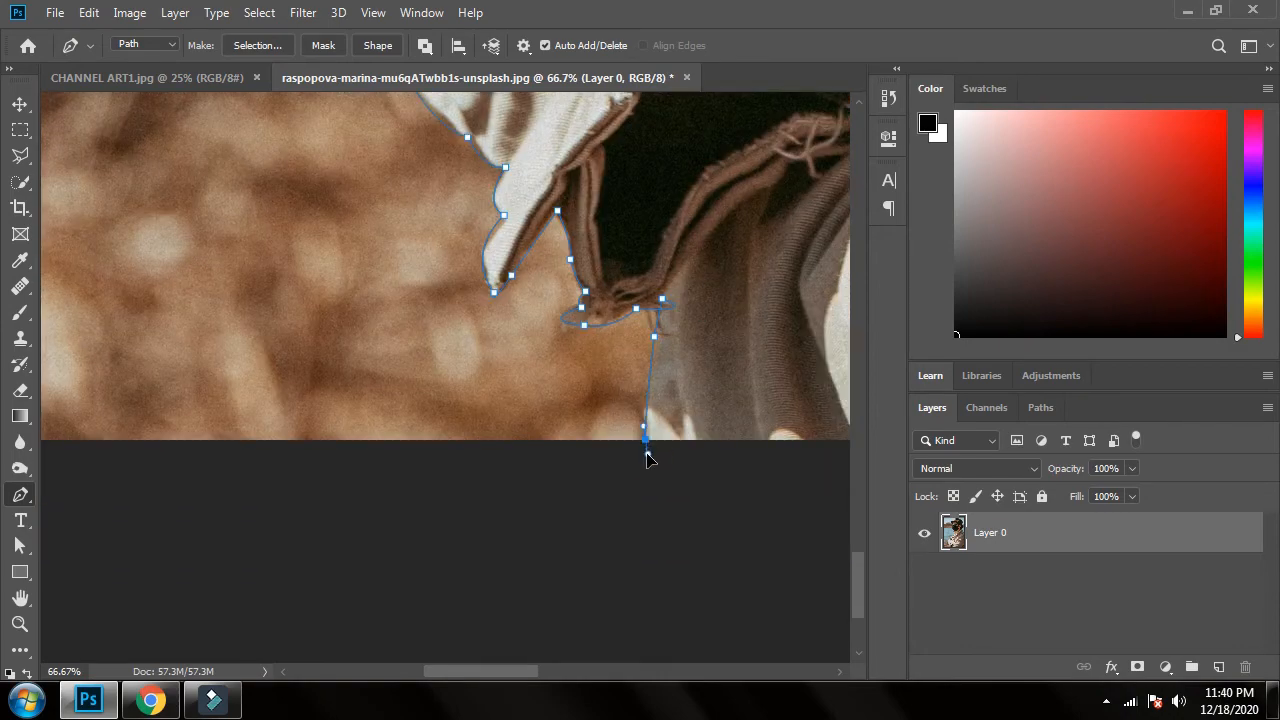
left_click(645, 436, "alt")
Run the path with straight segments outside the canvas, below the photo's lower border
left_click_drag(717, 517, 437, 294)
left_click(511, 331)
left_click(595, 334)
left_click(730, 337)
left_click_drag(726, 297, 314, 281)
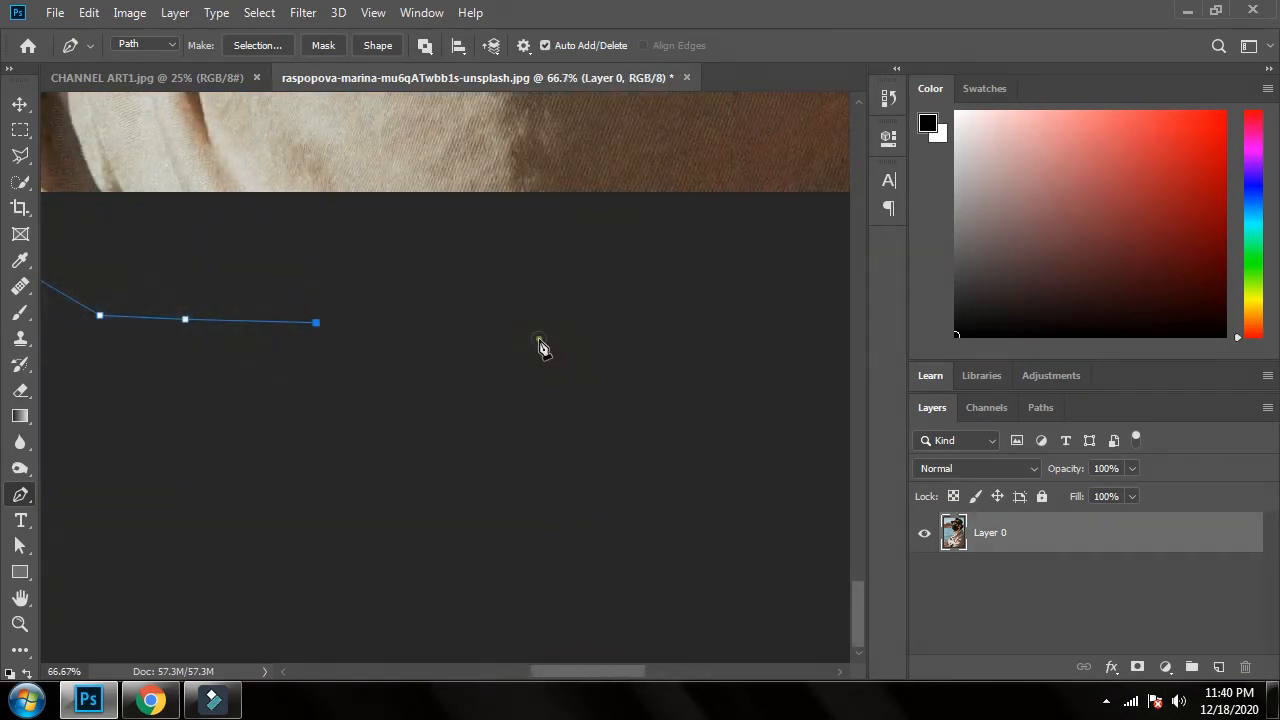
left_click(540, 337)
left_click(728, 322)
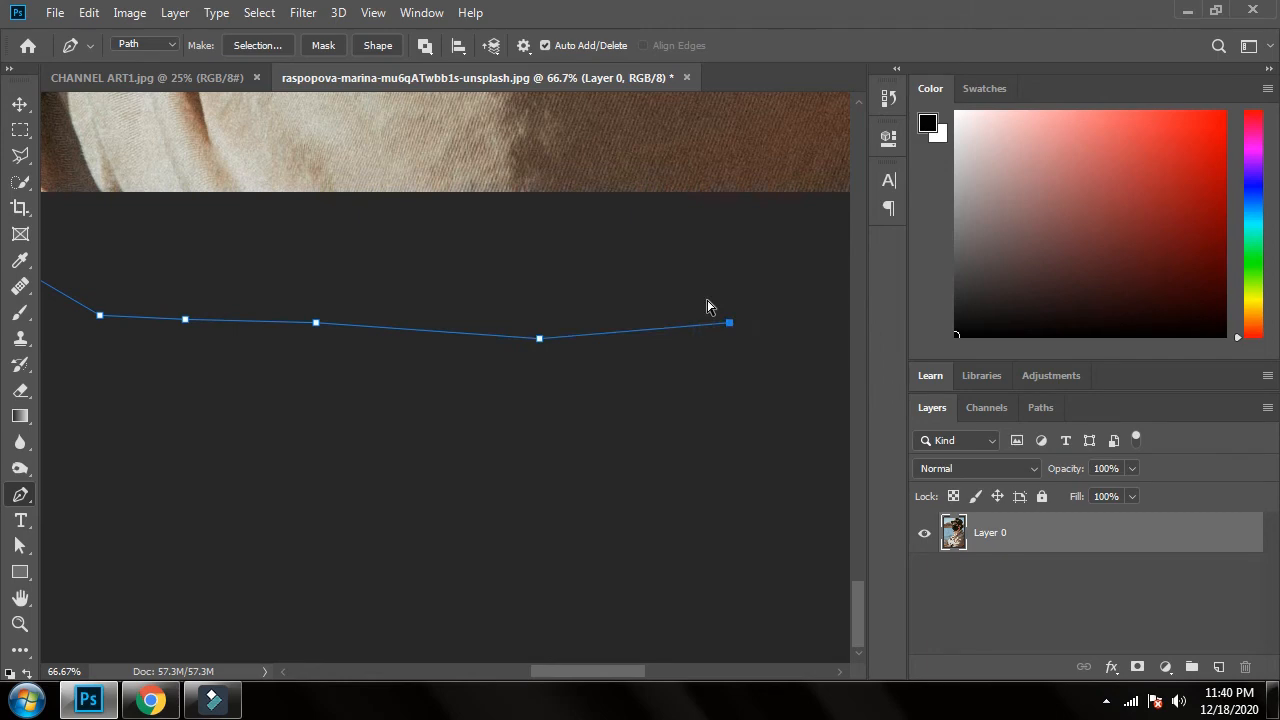
Carry the path around the outside of the photo's lower right corner with straight segments
key("ctrl+minus")
key("ctrl+minus")
left_click_drag(650, 310, 423, 383)
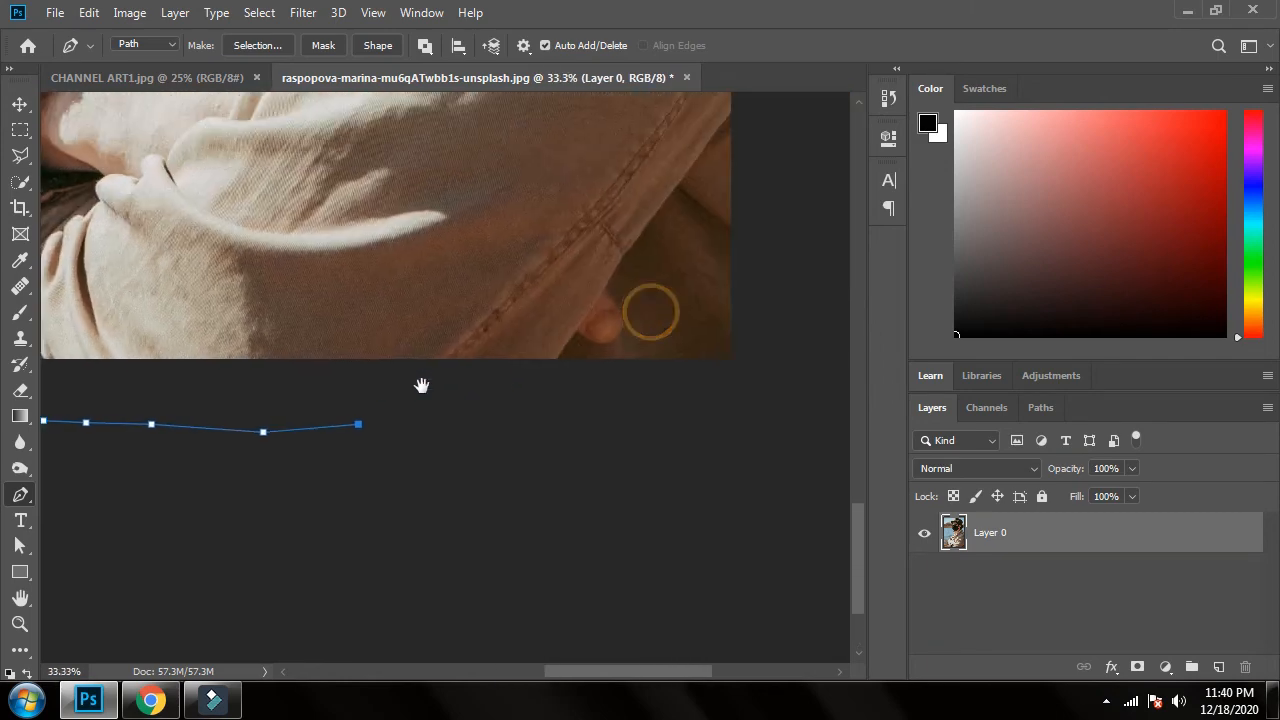
left_click(537, 432)
left_click(776, 370)
left_click(796, 273)
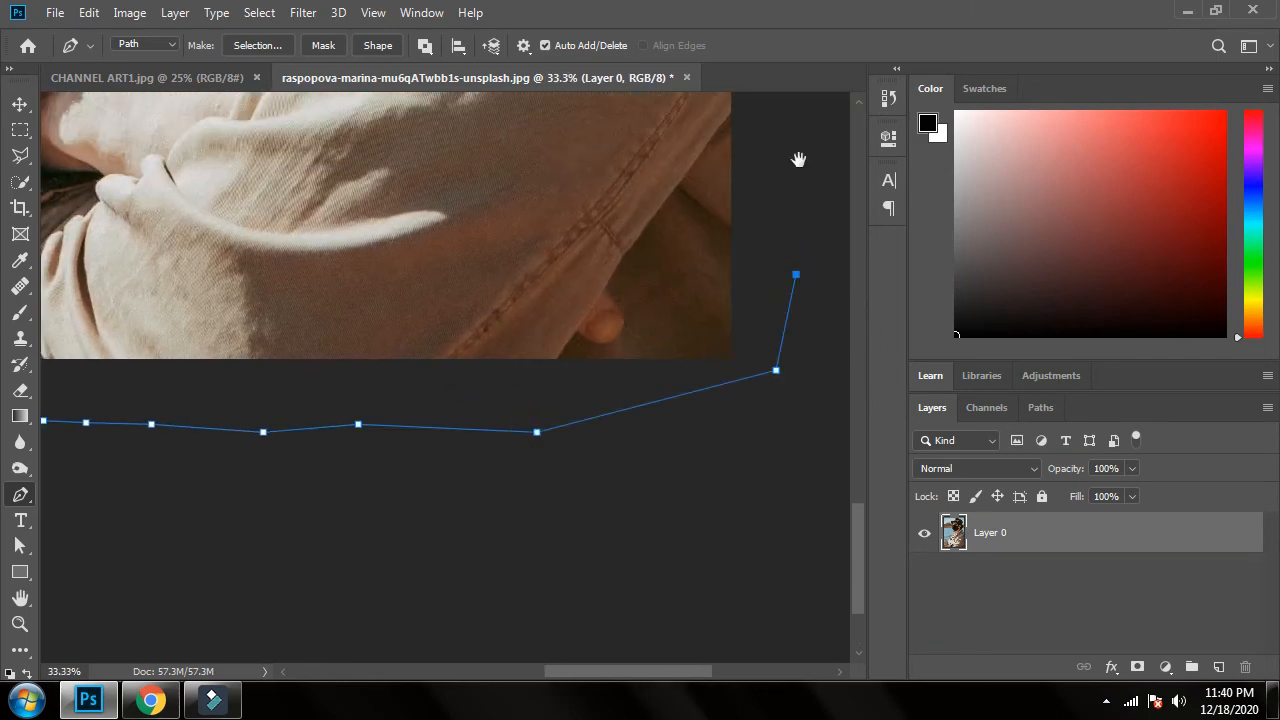
Run the path up outside the photo's right border and close it at the starting anchor on the shoulder
left_click_drag(797, 157, 708, 510)
left_click(700, 272)
left_click(686, 197)
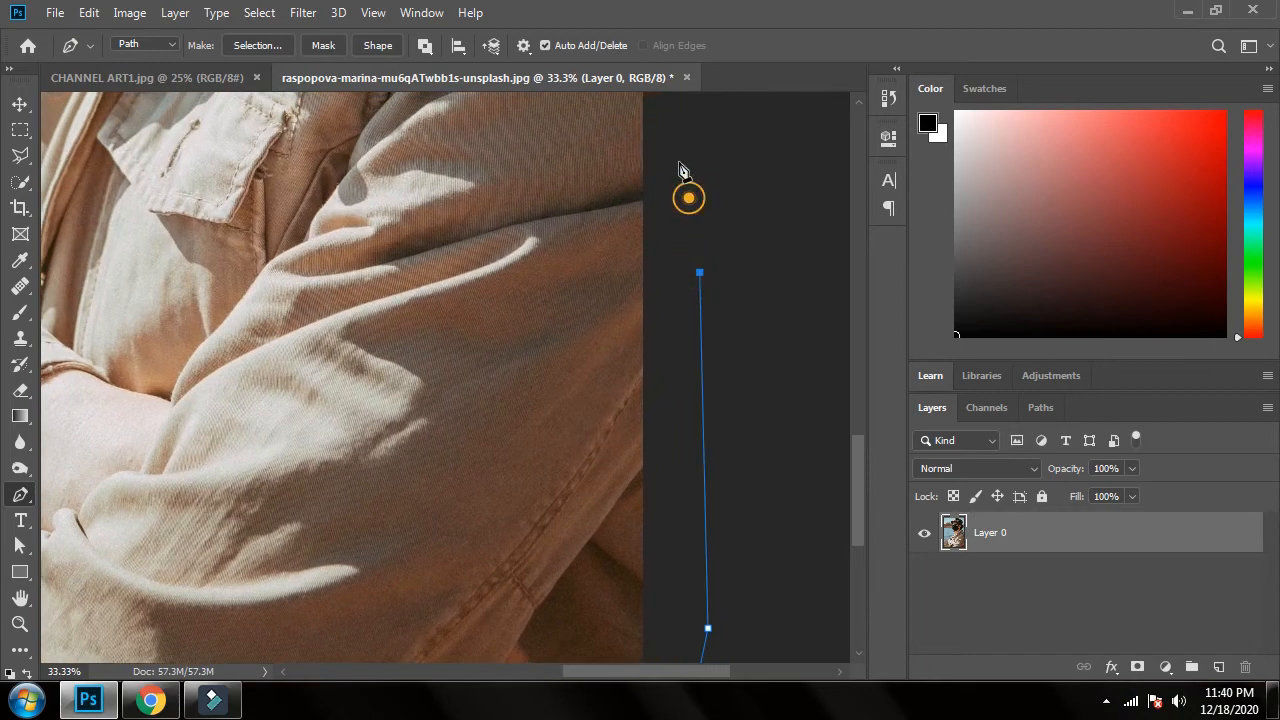
left_click_drag(677, 151, 701, 399)
left_click_drag(717, 177, 691, 434)
left_click(682, 367)
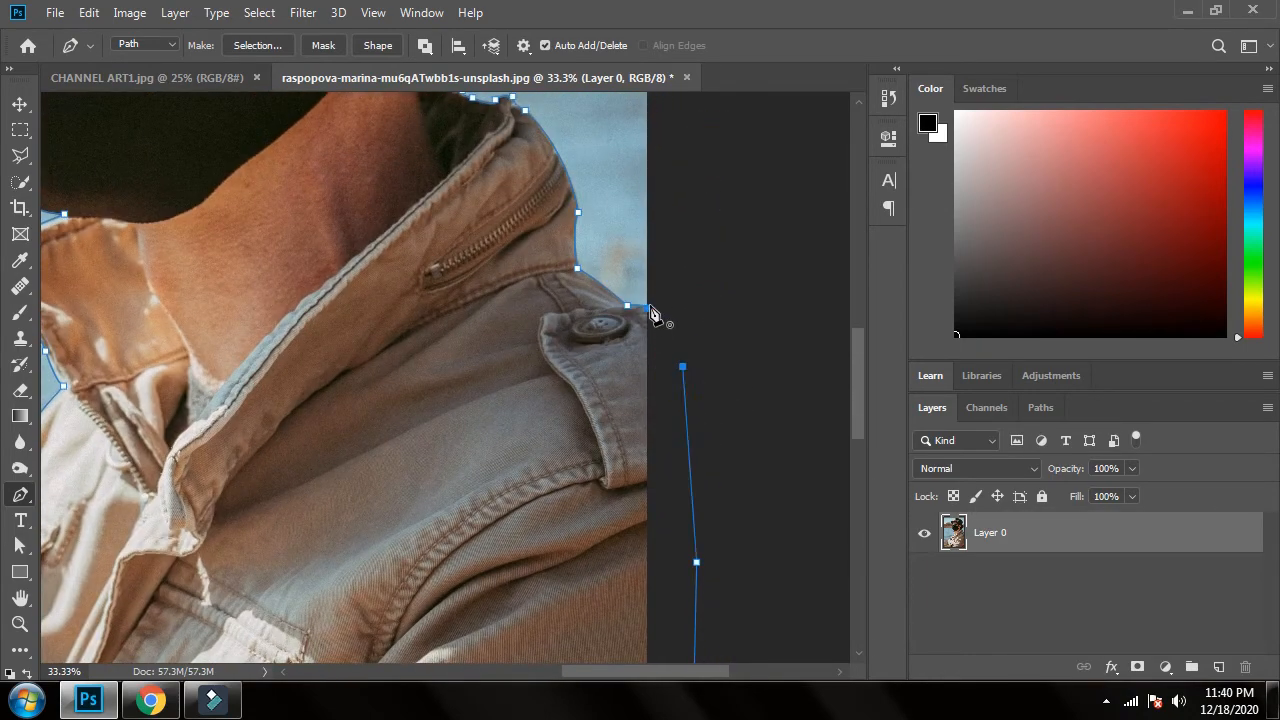
left_click(648, 310)
Convert the path into a new anti-aliased selection with a 0-pixel feather and apply it to Layer 0 as a layer mask
left_click_drag(434, 409, 532, 405)
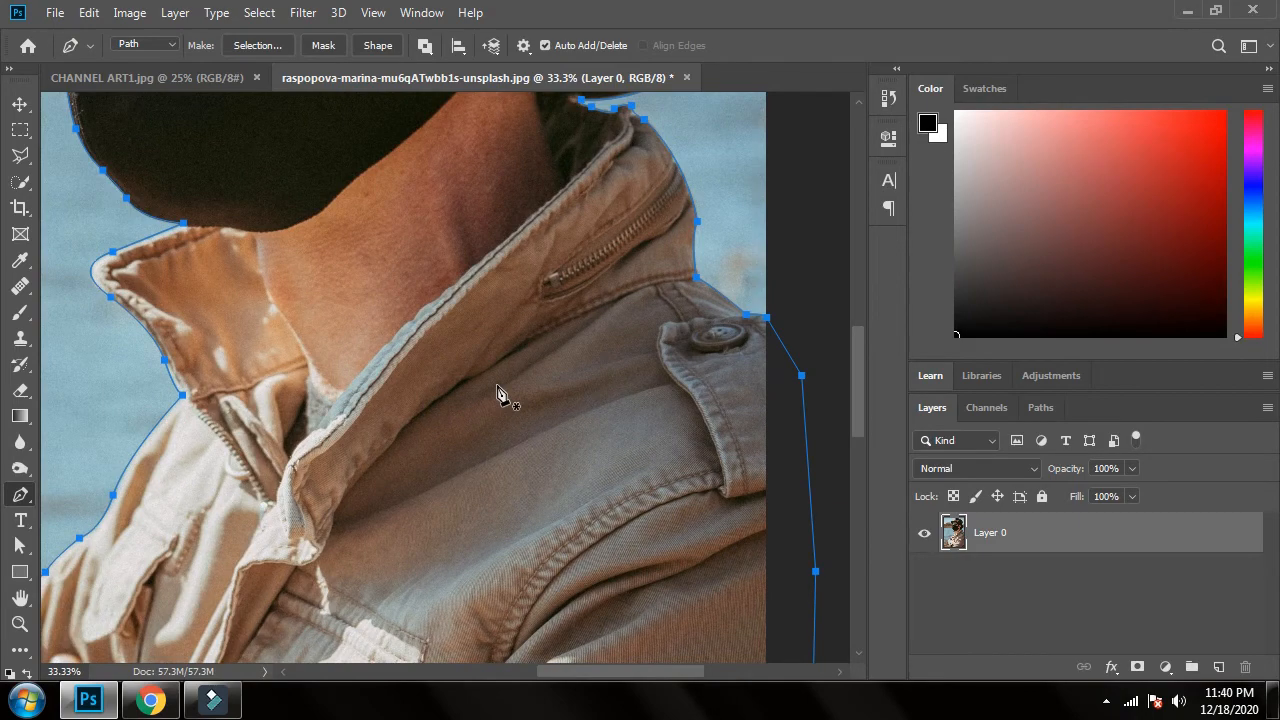
right_click(498, 390)
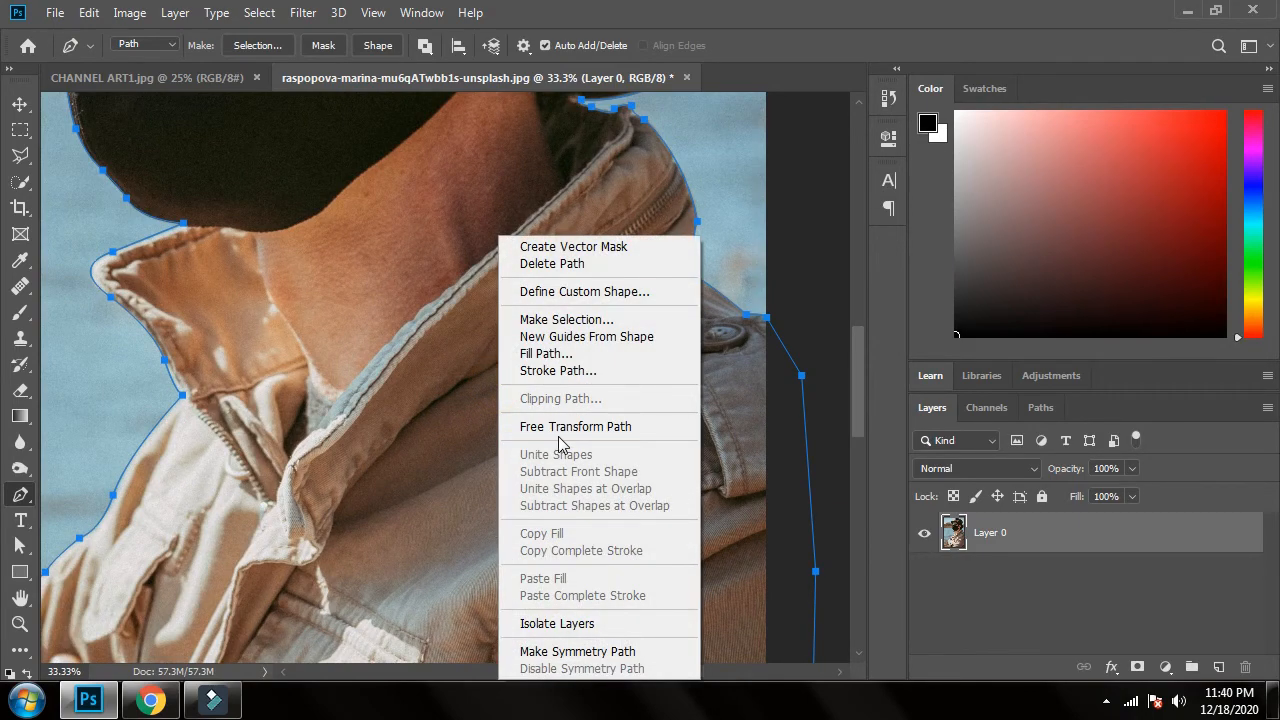
left_click(564, 320)
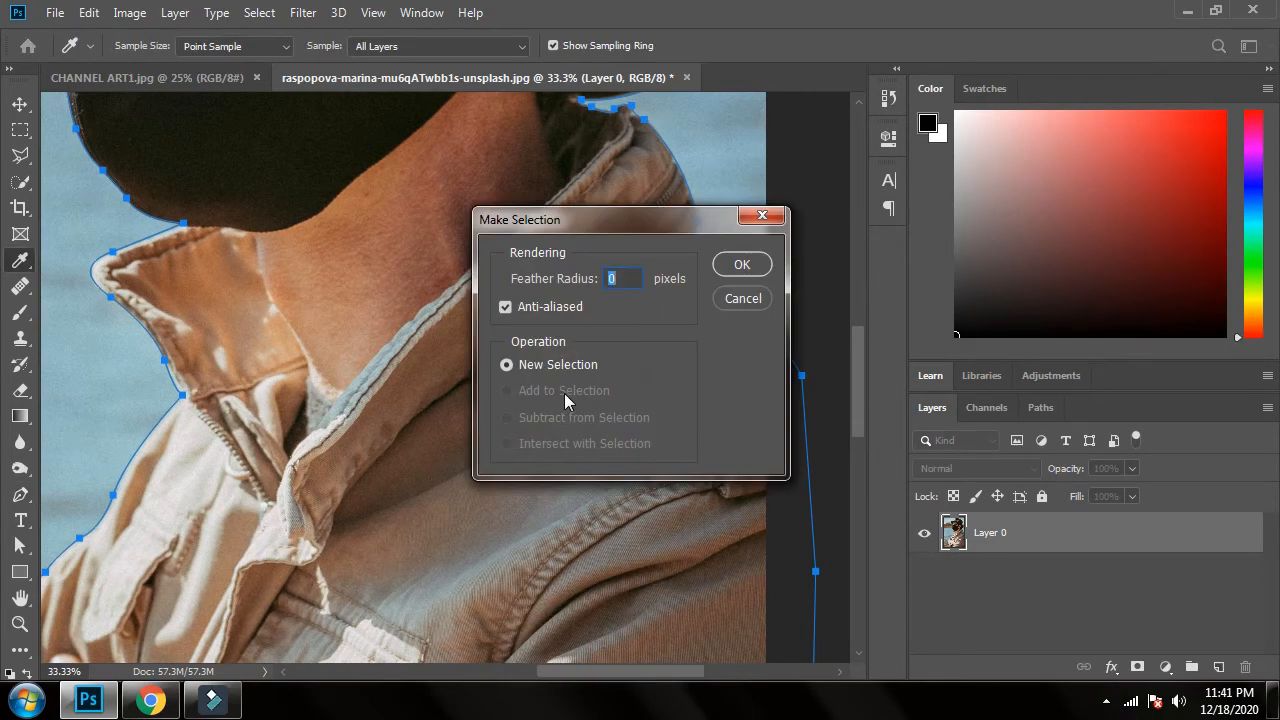
left_click(741, 266)
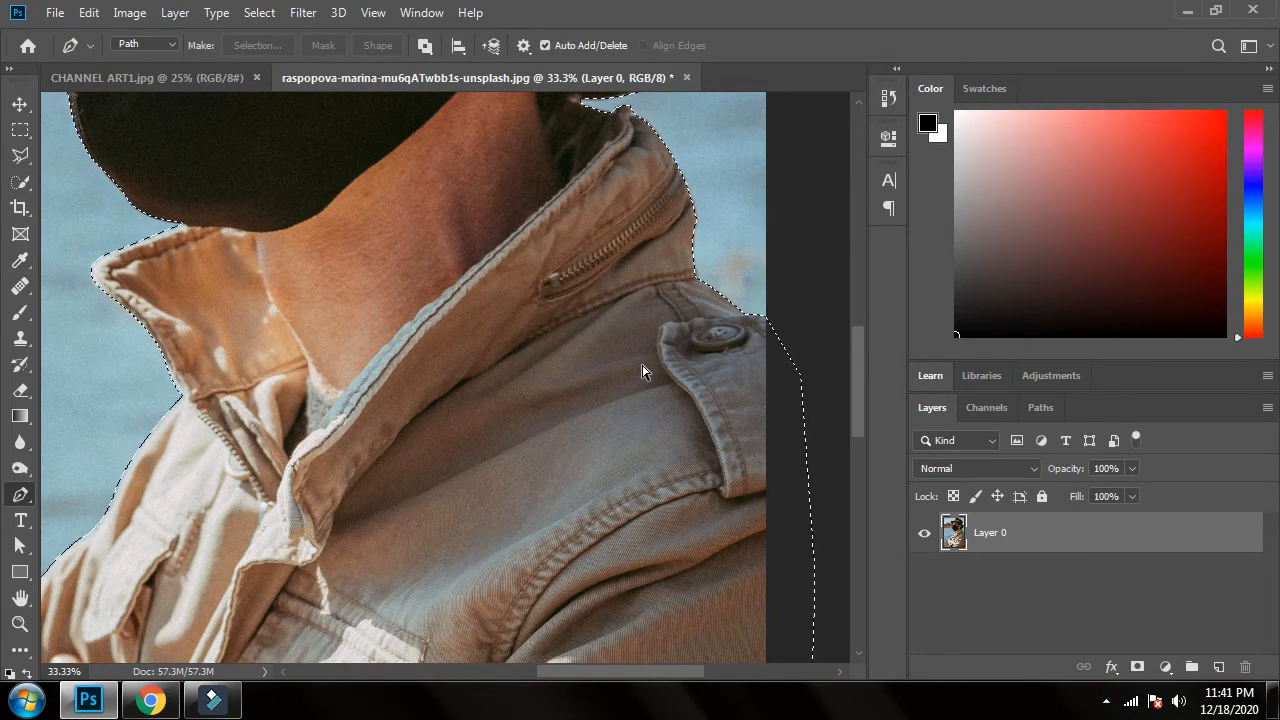
key("ctrl+0")
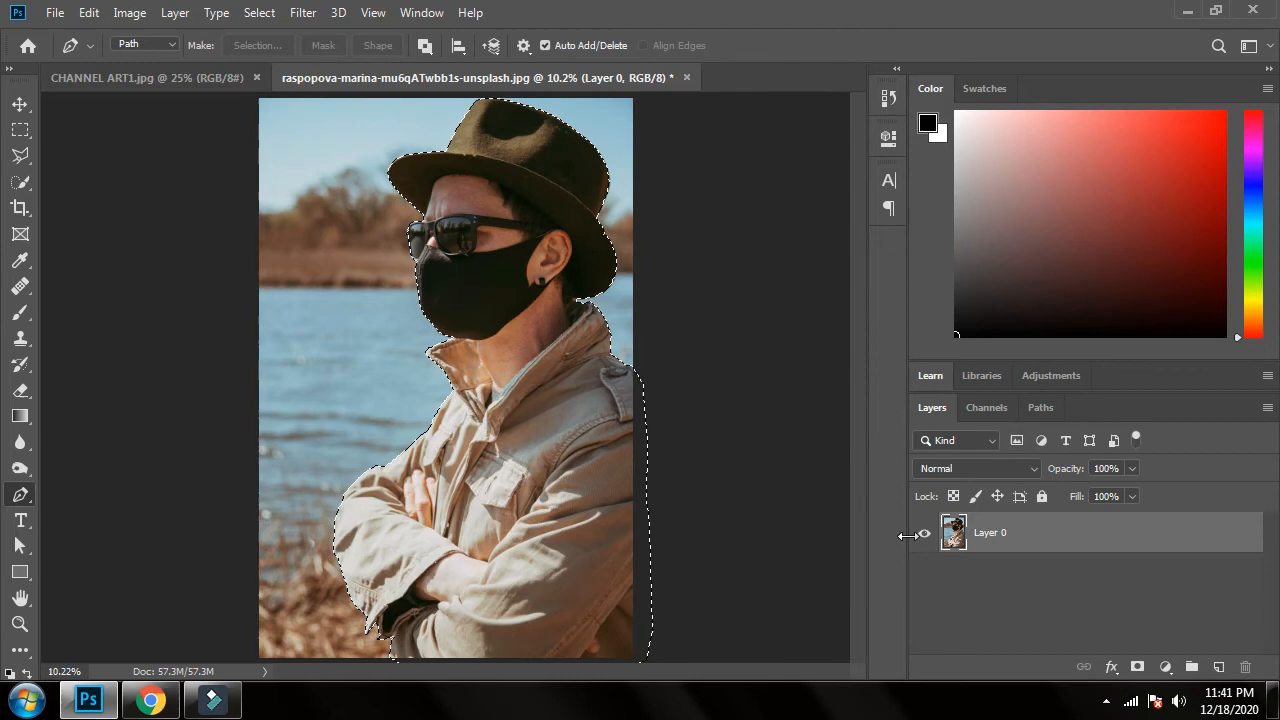
left_click(1137, 667)
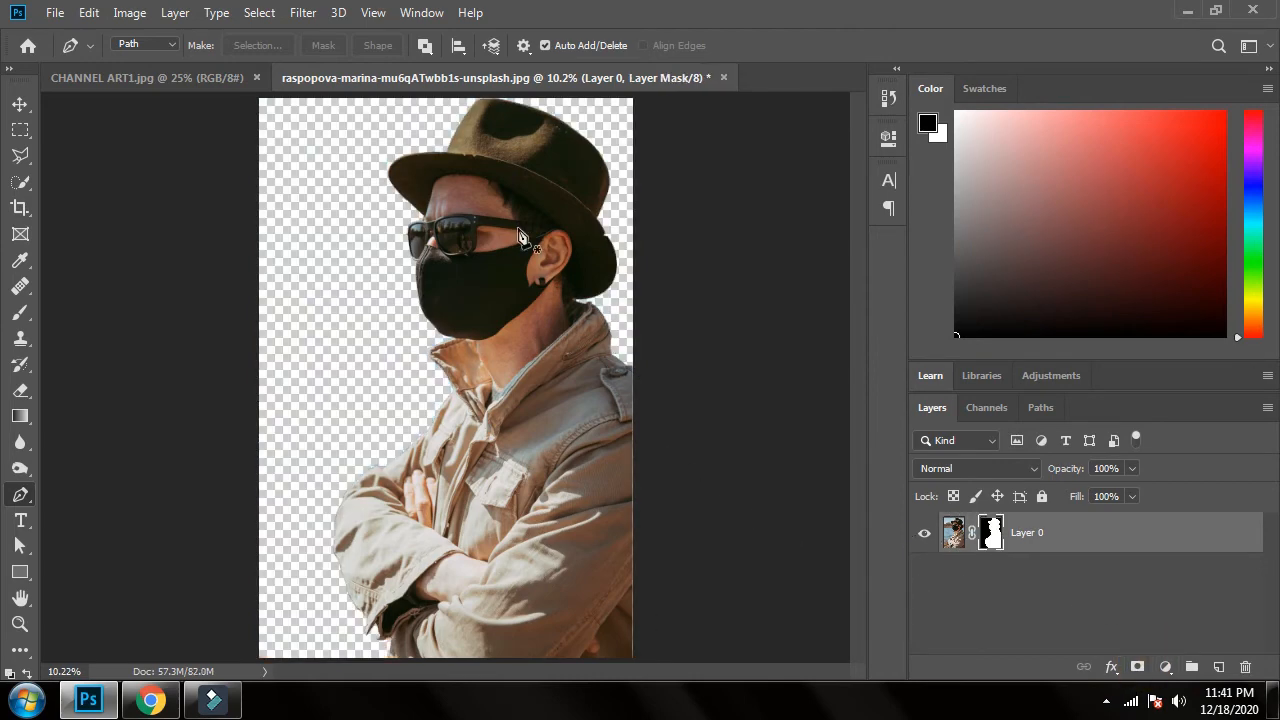
Try to move the masked man slightly within the canvas using the Move tool
key("v")
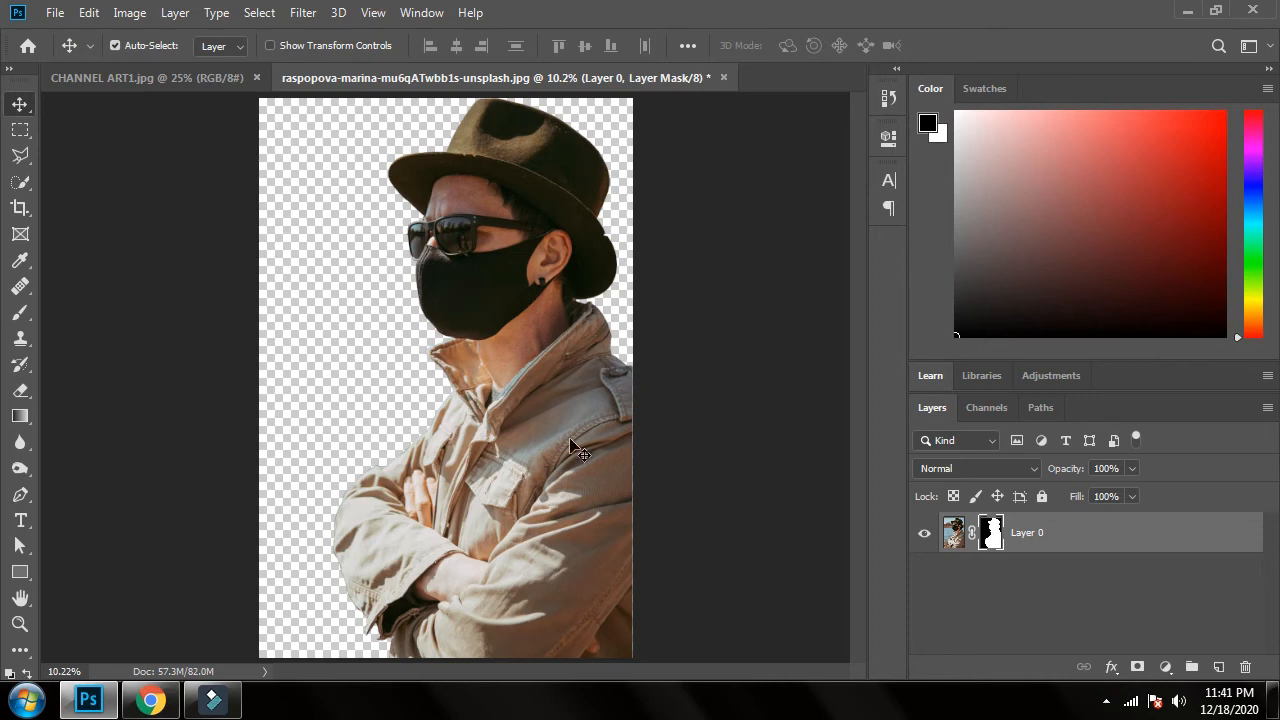
left_click_drag(572, 442, 515, 420)
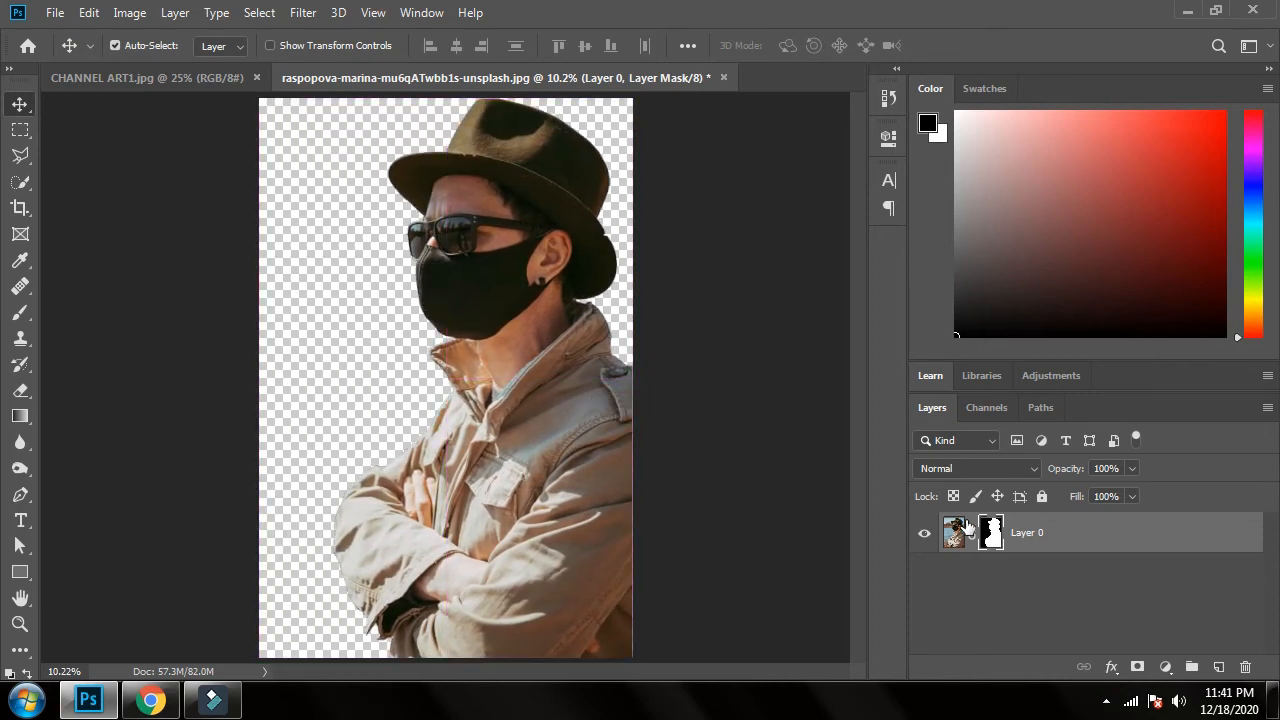